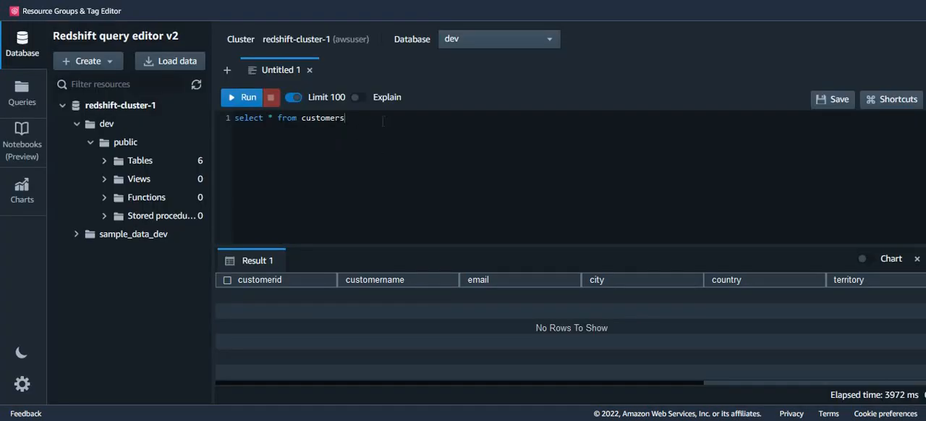
Step: Run the query select * from customers against the dev database in the Redshift query editor
{"action": "left_click_drag", "start_coordinate": [345, 118], "coordinate": [235, 119]}
{"action": "left_click", "coordinate": [312, 145]}
{"action": "left_click", "coordinate": [242, 105]}
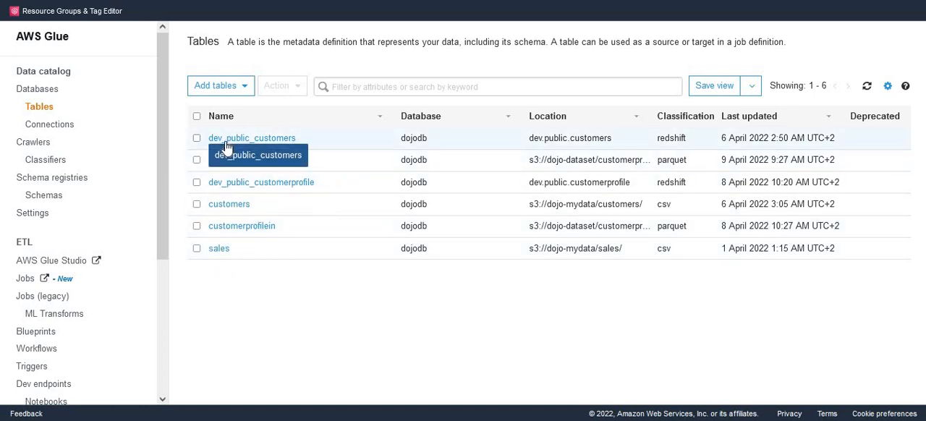
Step: In the AWS Glue table list, check the classification and location of dev_public_customers and select that table
{"action": "double_click", "coordinate": [670, 142]}
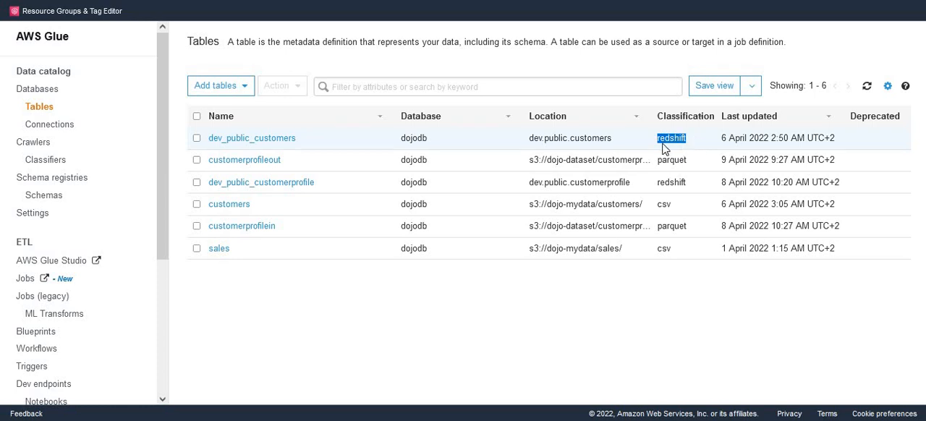
{"action": "left_click_drag", "start_coordinate": [612, 140], "coordinate": [513, 145]}
{"action": "left_click", "coordinate": [307, 144]}
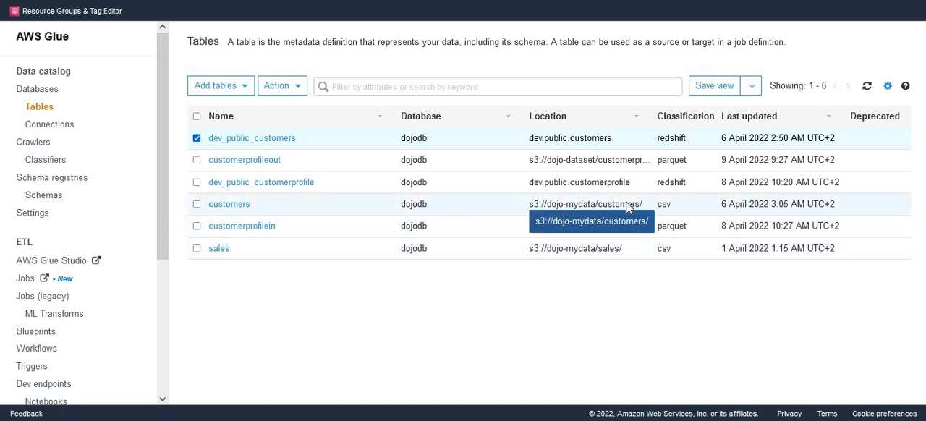
Step: Open the customers catalog table, examine the email column in its schema, and return to the table list
{"action": "left_click", "coordinate": [230, 205]}
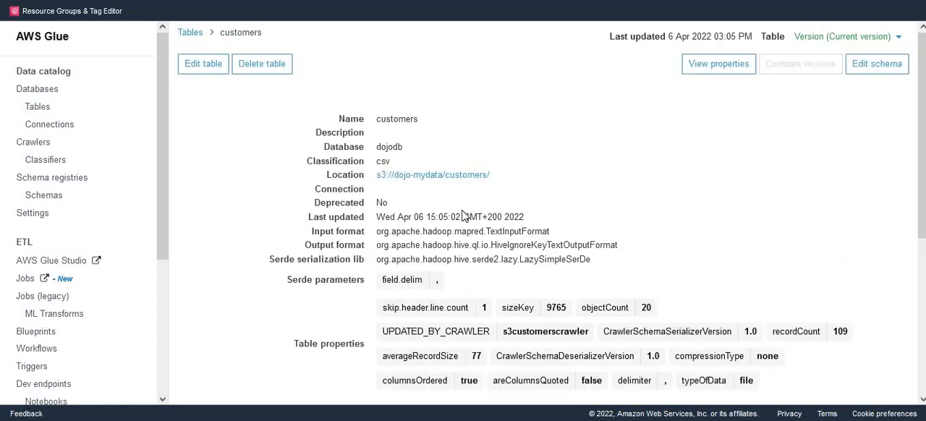
{"action": "scroll", "coordinate": [463, 217], "scroll_direction": "down", "scroll_amount": 4}
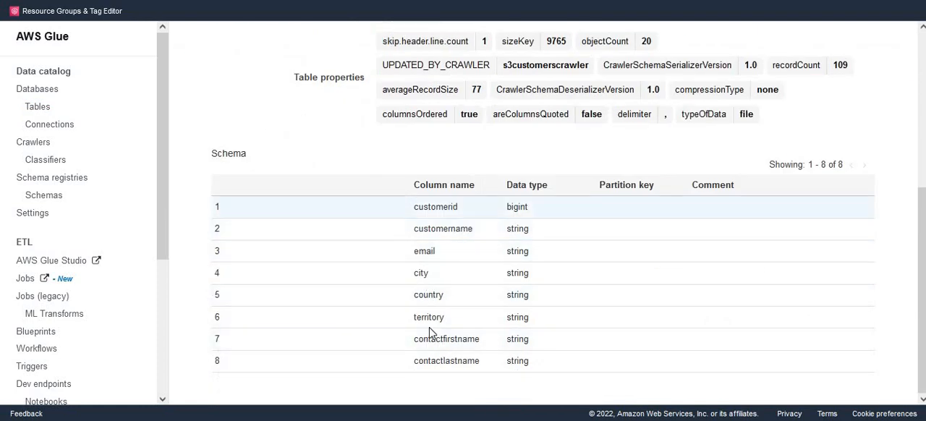
{"action": "double_click", "coordinate": [437, 255]}
{"action": "left_click", "coordinate": [448, 256]}
{"action": "double_click", "coordinate": [403, 258]}
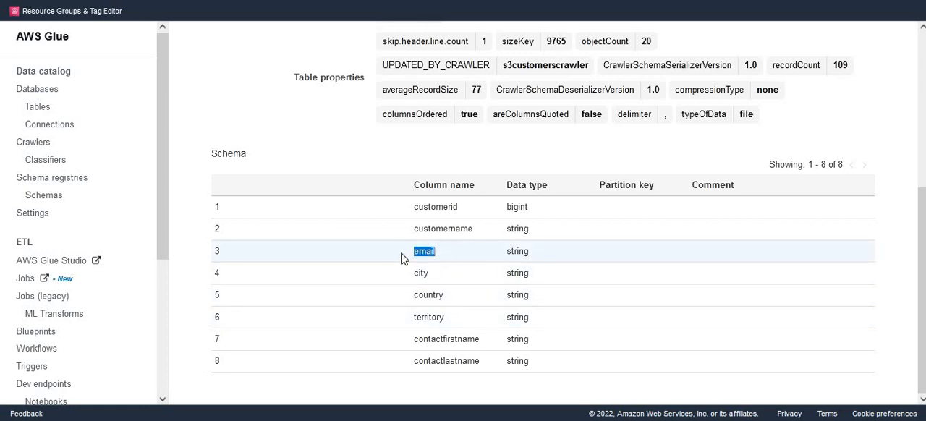
{"action": "left_click", "coordinate": [438, 259]}
{"action": "double_click", "coordinate": [423, 258]}
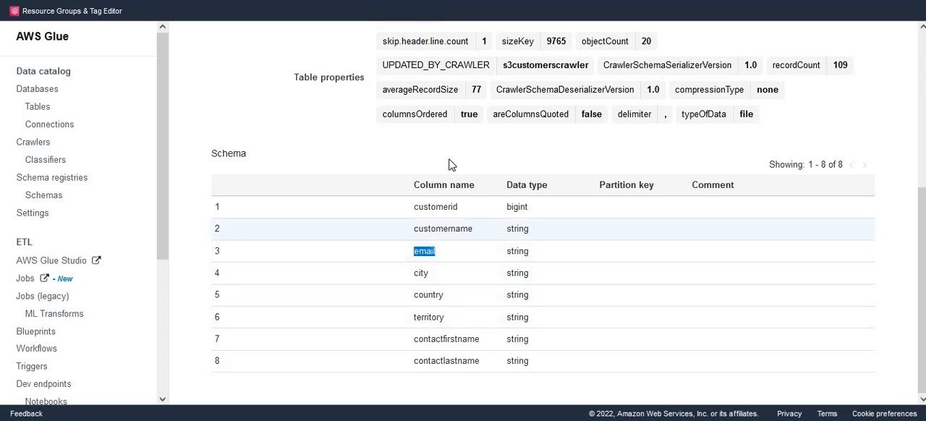
{"action": "left_click", "coordinate": [38, 108]}
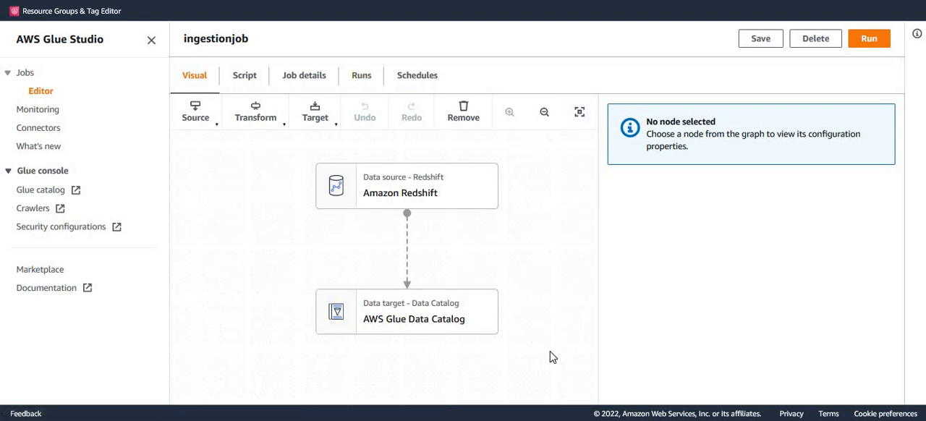
Step: In AWS Glue Studio, inspect the Amazon Redshift source and AWS Glue Data Catalog target nodes of ingestionjob
{"action": "left_click", "coordinate": [444, 197]}
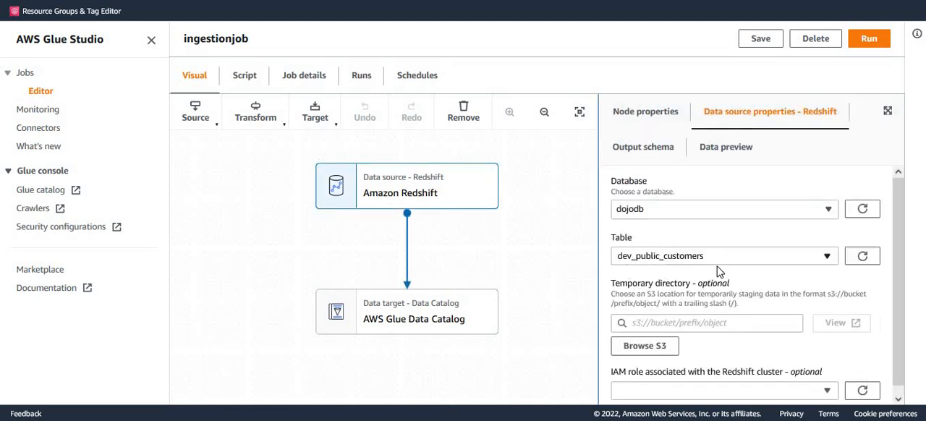
{"action": "left_click", "coordinate": [452, 326]}
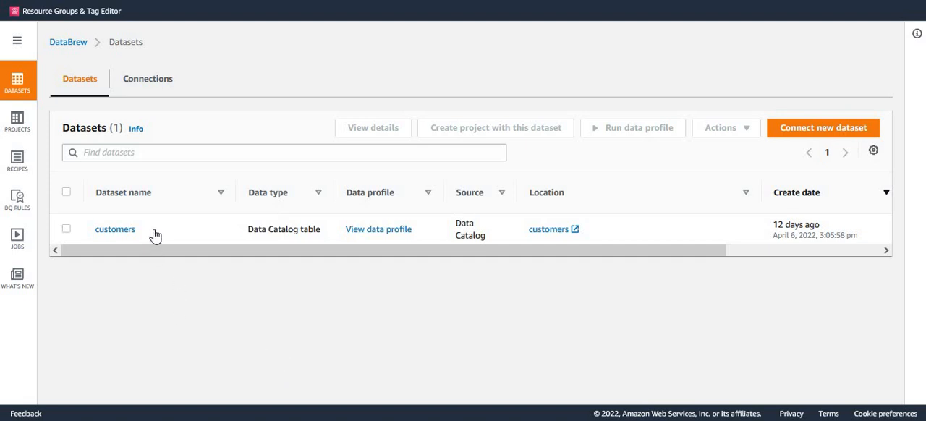
Step: In the DataBrew dataset list, check the name and source of the customers dataset
{"action": "left_click_drag", "start_coordinate": [149, 236], "coordinate": [98, 237]}
{"action": "left_click", "coordinate": [229, 280]}
{"action": "triple_click", "coordinate": [485, 237]}
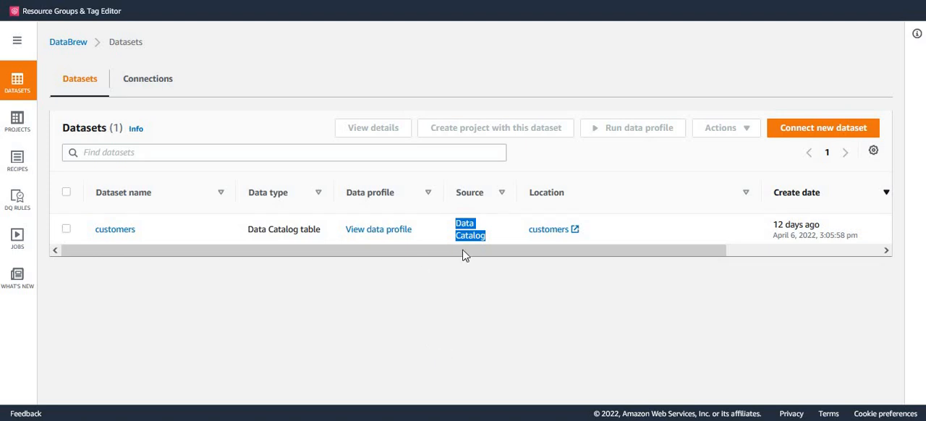
{"action": "left_click", "coordinate": [491, 227]}
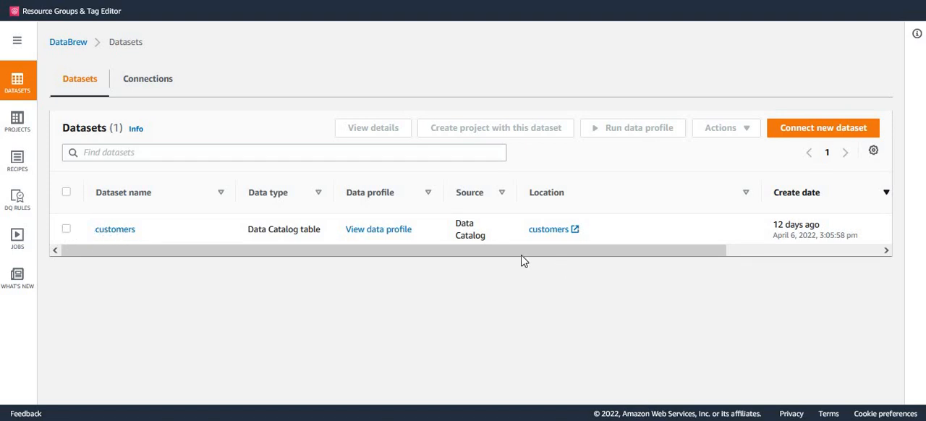
{"action": "triple_click", "coordinate": [482, 237]}
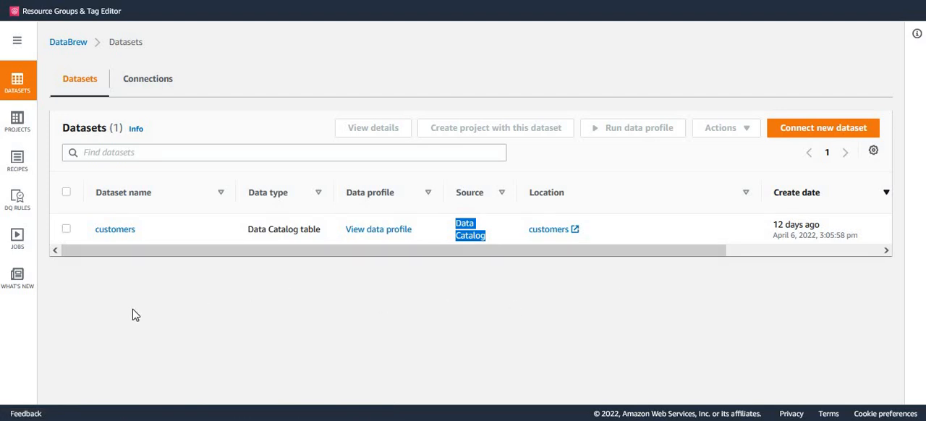
Step: Open the customers dataset and review its data quality rule results from the profile job
{"action": "left_click", "coordinate": [128, 235]}
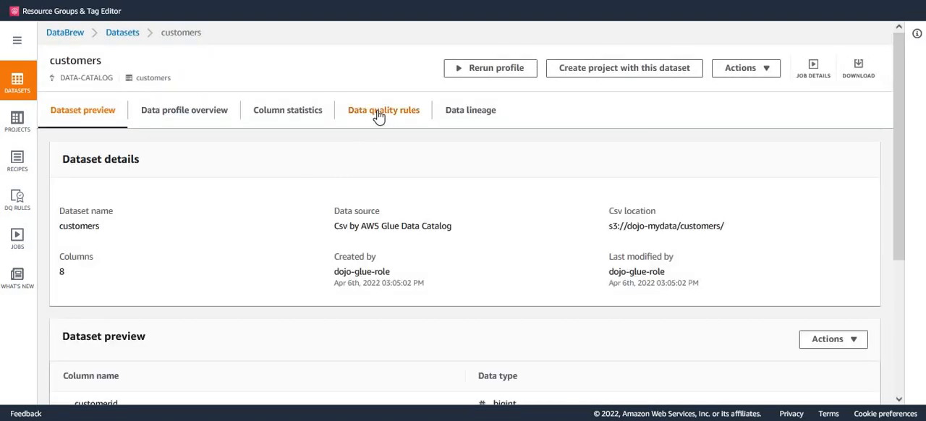
{"action": "left_click", "coordinate": [379, 114]}
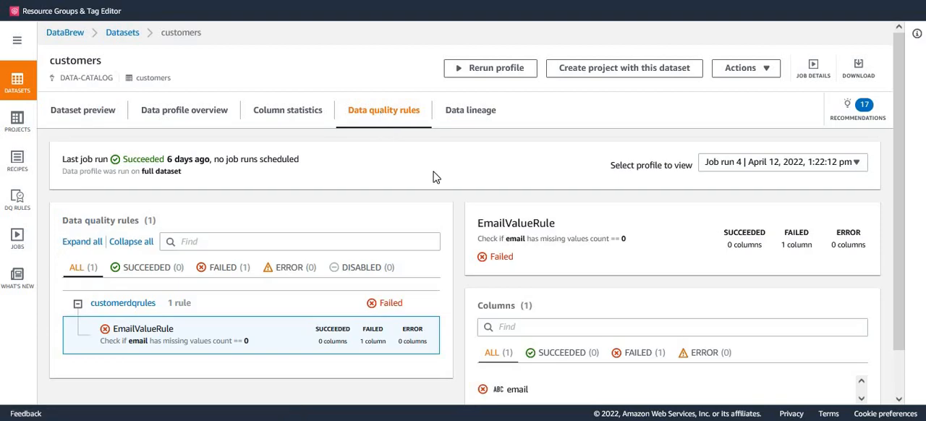
{"action": "scroll", "coordinate": [435, 178], "scroll_direction": "down", "scroll_amount": 1}
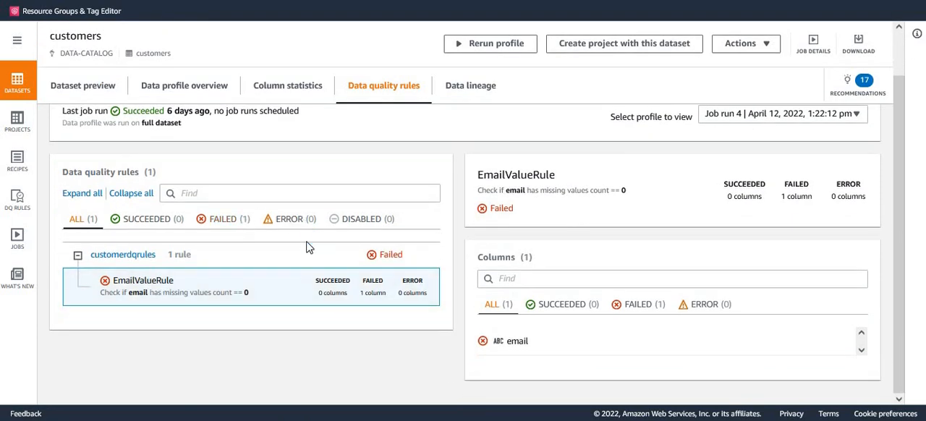
{"action": "scroll", "coordinate": [290, 248], "scroll_direction": "up", "scroll_amount": 2}
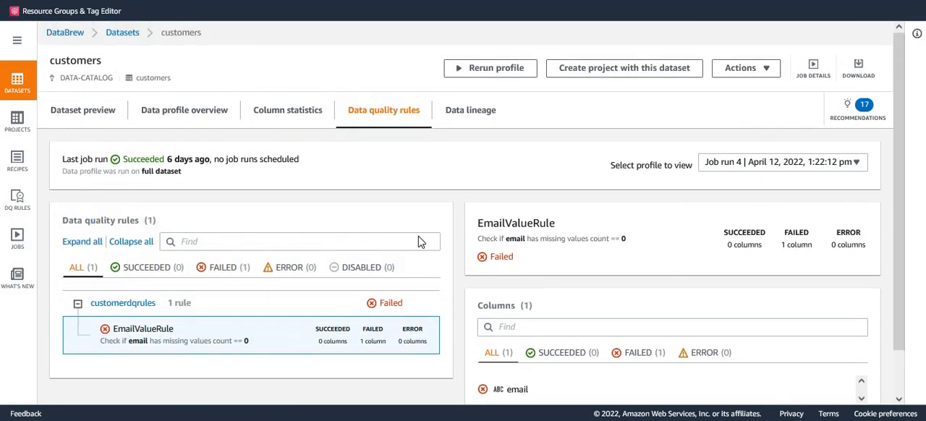
{"action": "scroll", "coordinate": [422, 240], "scroll_direction": "down", "scroll_amount": 2}
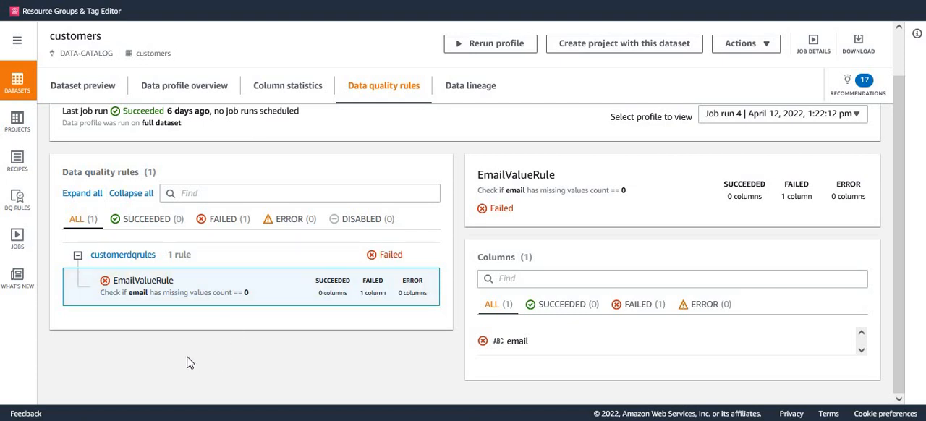
Step: Open the list of data quality rulesets and check the dataset and job associated with customerdqrules
{"action": "left_click", "coordinate": [18, 202]}
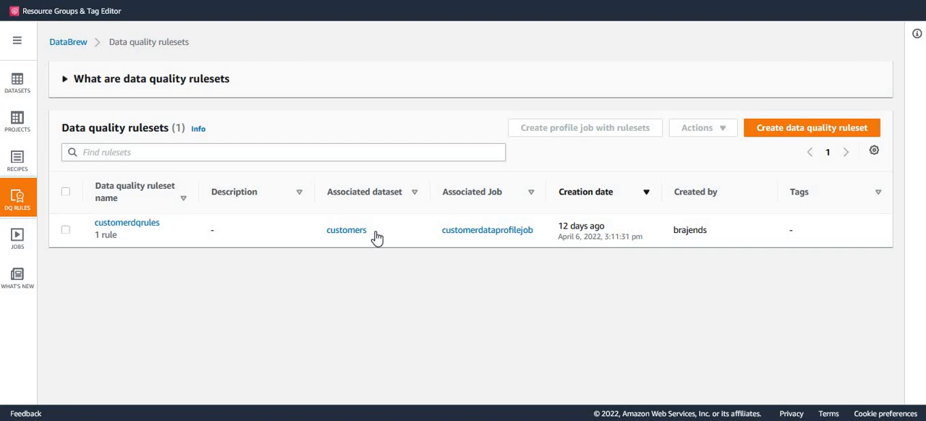
{"action": "left_click_drag", "start_coordinate": [376, 239], "coordinate": [323, 240]}
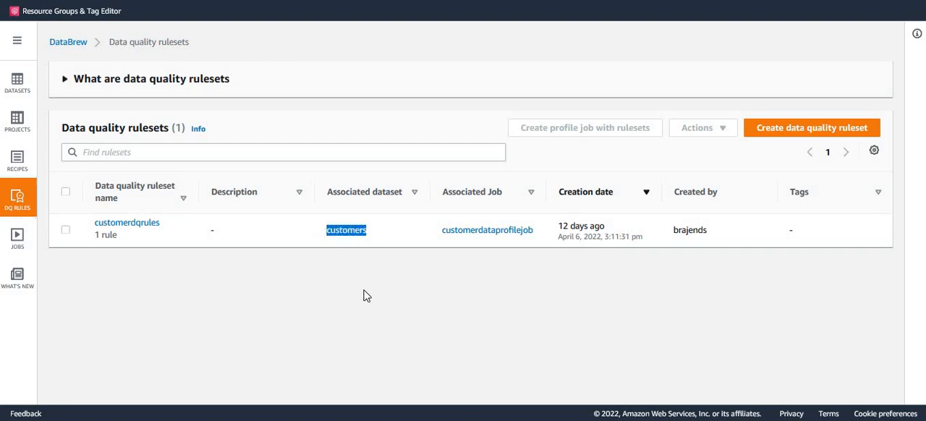
{"action": "left_click", "coordinate": [382, 315]}
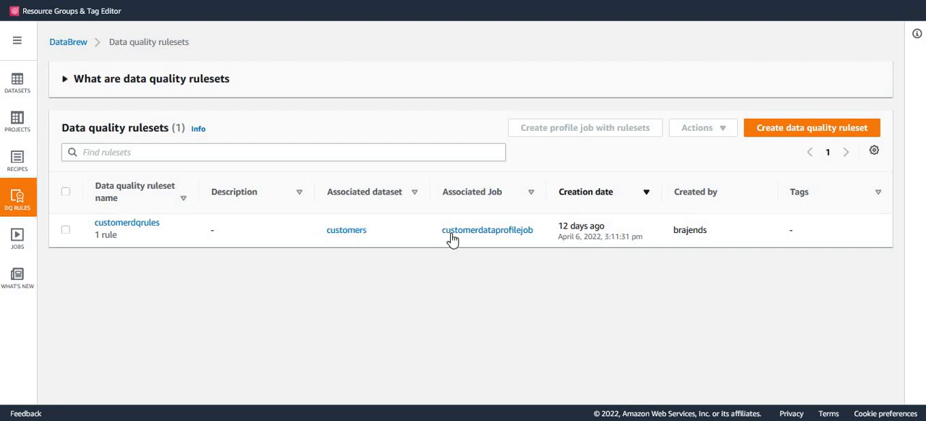
{"action": "left_click_drag", "start_coordinate": [440, 232], "coordinate": [542, 241]}
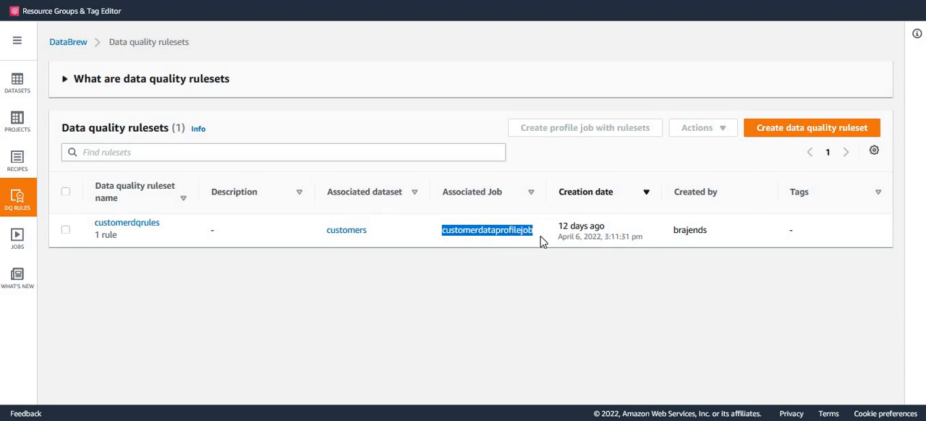
{"action": "left_click_drag", "start_coordinate": [540, 246], "coordinate": [434, 239]}
{"action": "left_click_drag", "start_coordinate": [497, 238], "coordinate": [502, 237]}
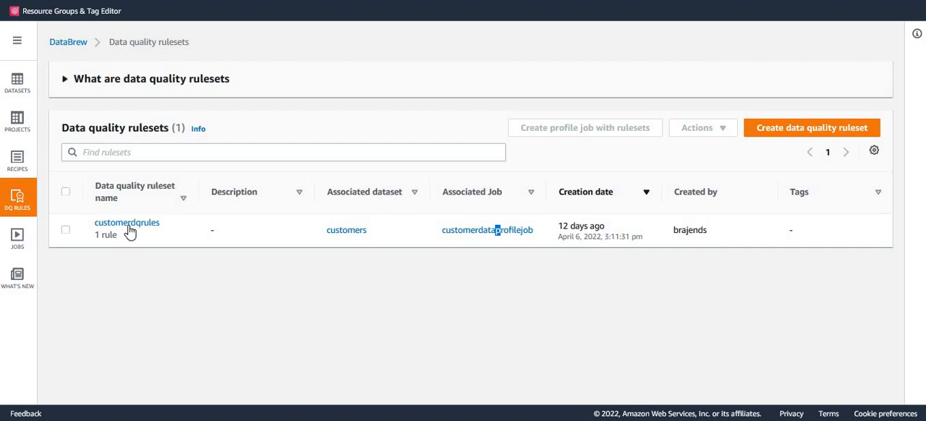
Step: Open the customerdqrules ruleset, review the EmailValueRule name and summary, and return to the ruleset list
{"action": "left_click", "coordinate": [133, 227]}
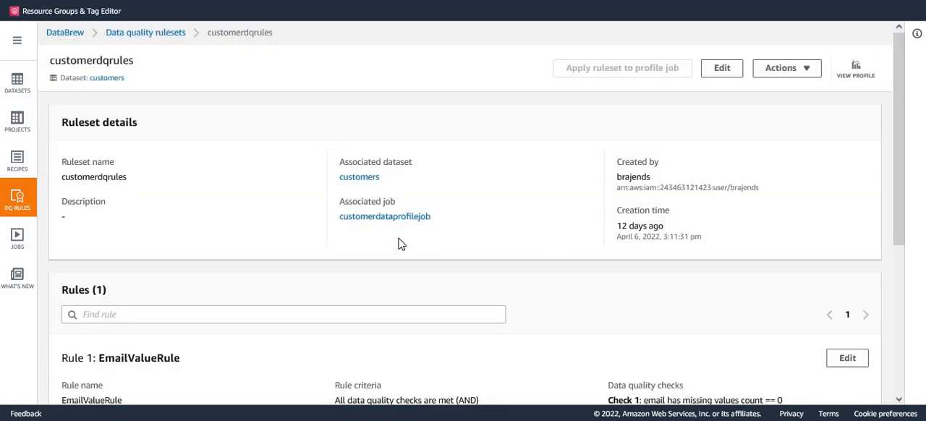
{"action": "scroll", "coordinate": [398, 246], "scroll_direction": "down", "scroll_amount": 2}
{"action": "scroll", "coordinate": [396, 269], "scroll_direction": "down", "scroll_amount": 3}
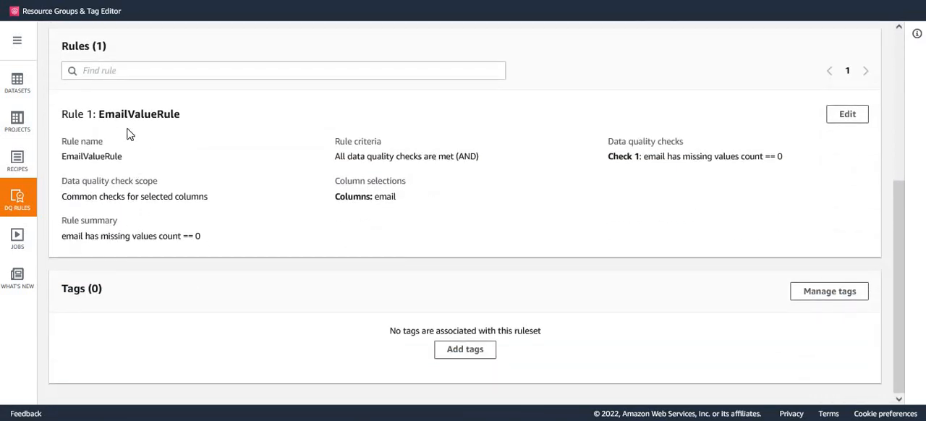
{"action": "double_click", "coordinate": [141, 115]}
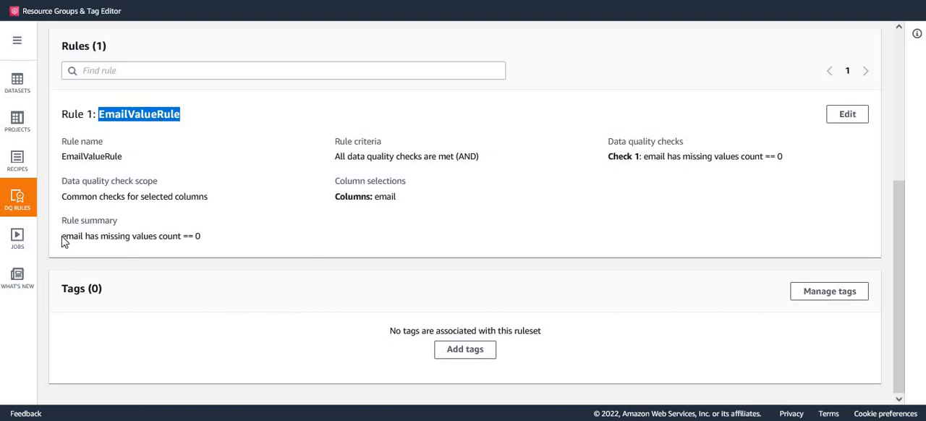
{"action": "left_click_drag", "start_coordinate": [60, 244], "coordinate": [224, 254]}
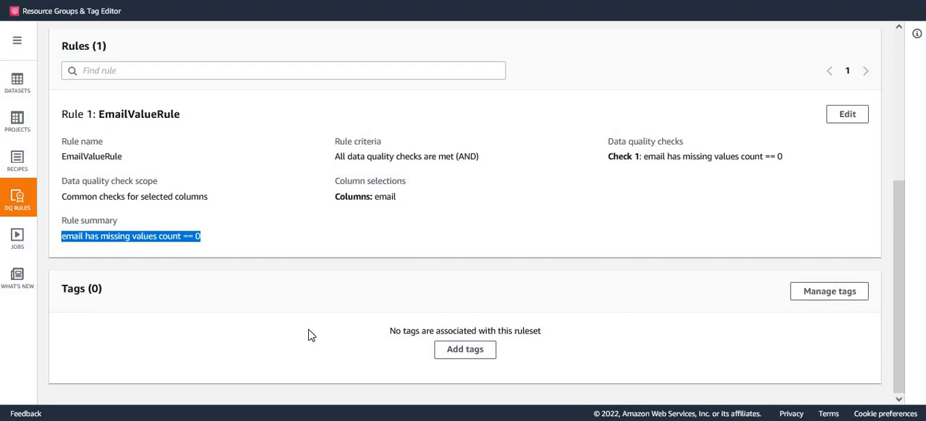
{"action": "scroll", "coordinate": [312, 337], "scroll_direction": "up", "scroll_amount": 4}
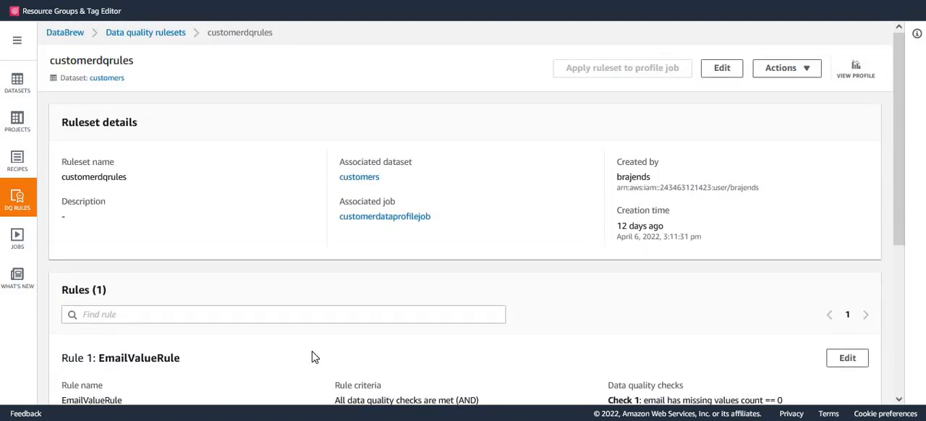
{"action": "left_click", "coordinate": [146, 33]}
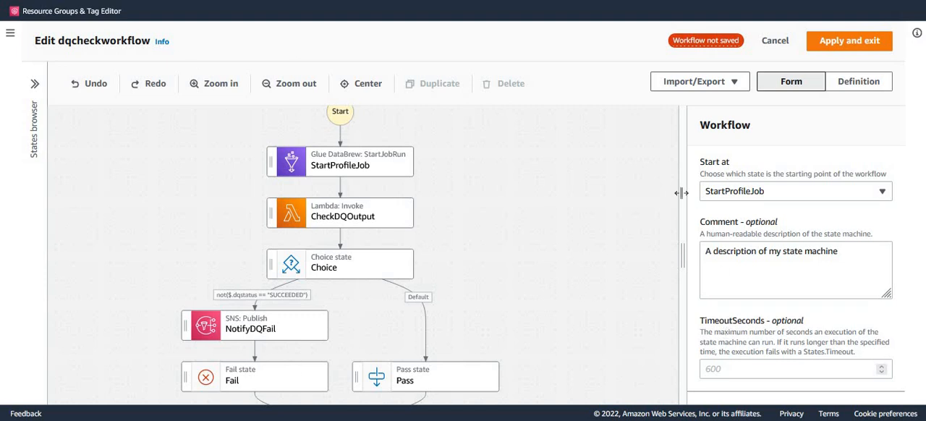
Step: In the Step Functions dqcheckworkflow, widen the configuration pane and examine the StartProfileJob state's API parameters for the profile job name
{"action": "left_click", "coordinate": [369, 168]}
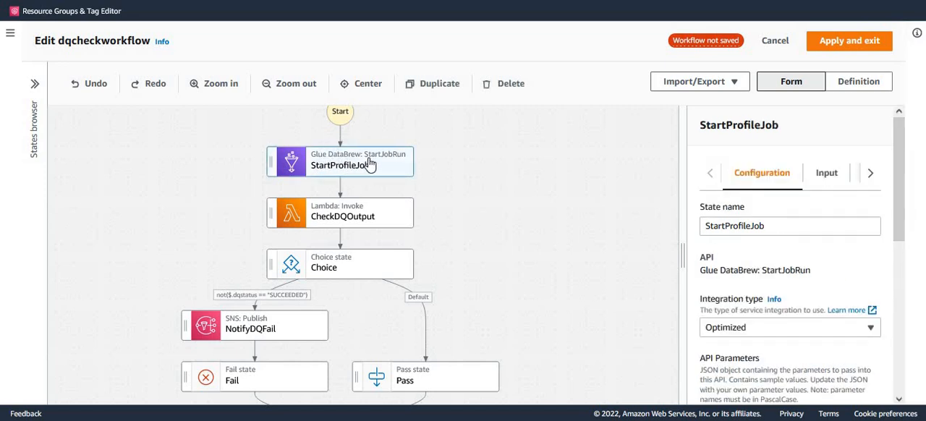
{"action": "left_click_drag", "start_coordinate": [901, 208], "coordinate": [901, 303]}
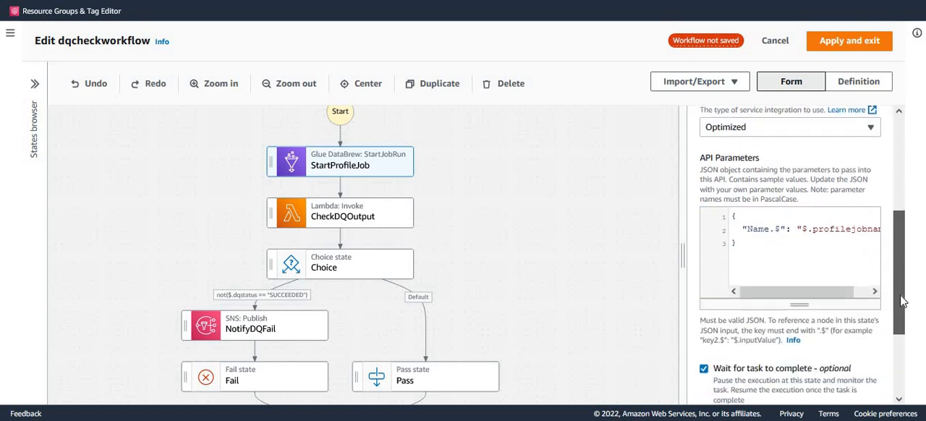
{"action": "left_click_drag", "start_coordinate": [831, 290], "coordinate": [845, 290]}
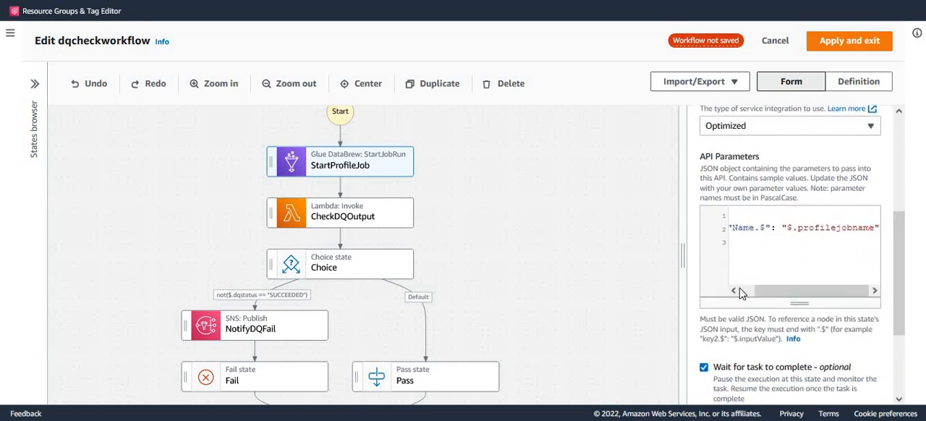
{"action": "left_click_drag", "start_coordinate": [620, 259], "coordinate": [569, 259]}
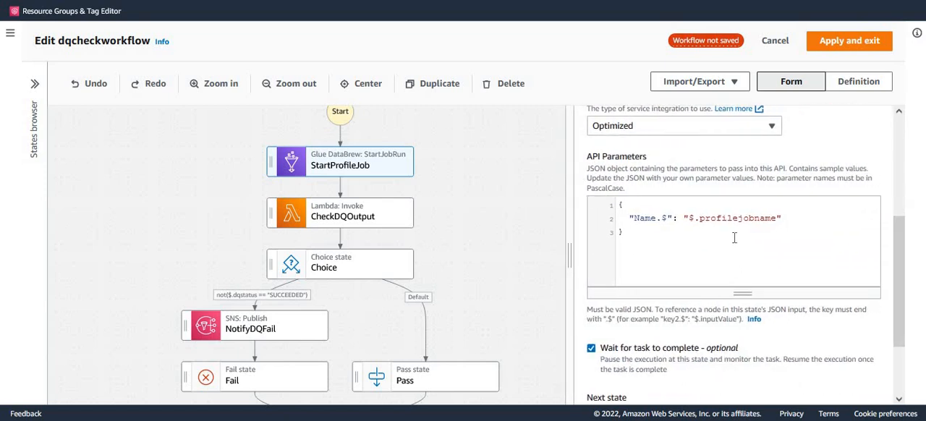
{"action": "double_click", "coordinate": [739, 219]}
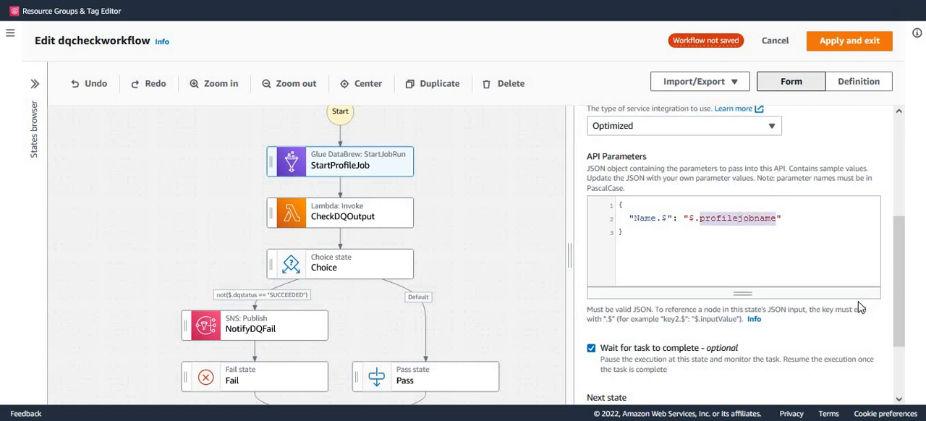
{"action": "left_click", "coordinate": [793, 223]}
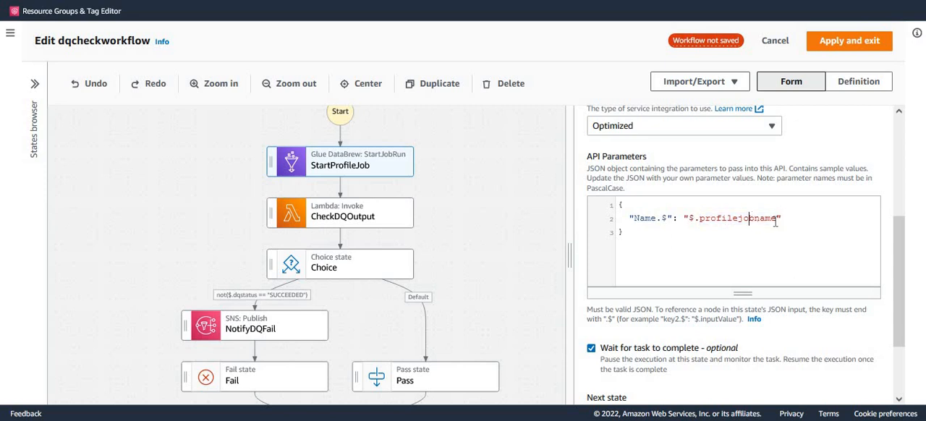
{"action": "key", "text": "Right"}
Step: Examine the configuration of the CheckDQOutput, Choice, NotifyDQFail, Fail and Pass states in dqcheckworkflow
{"action": "left_click", "coordinate": [356, 221]}
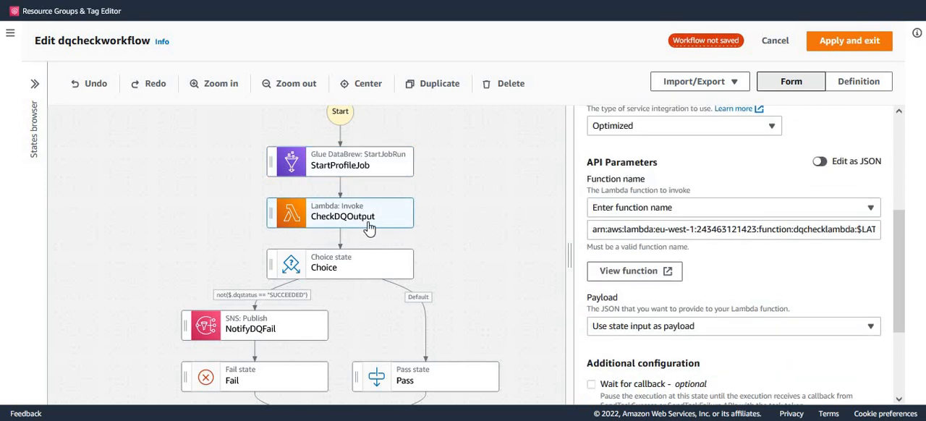
{"action": "scroll", "coordinate": [843, 319], "scroll_direction": "down", "scroll_amount": 3}
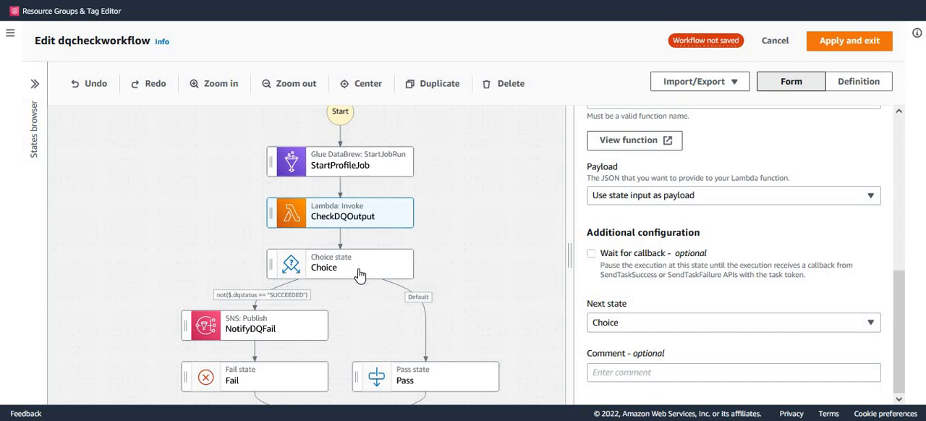
{"action": "left_click", "coordinate": [384, 277]}
{"action": "scroll", "coordinate": [822, 229], "scroll_direction": "down", "scroll_amount": 1}
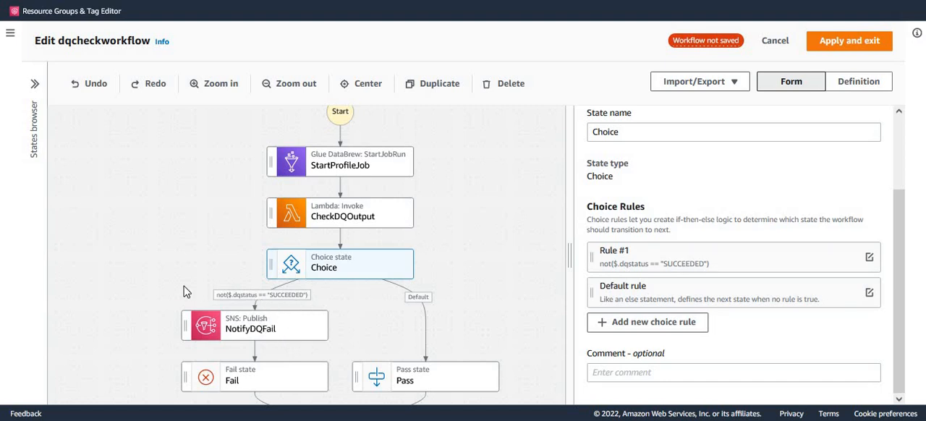
{"action": "left_click", "coordinate": [271, 335]}
{"action": "left_click", "coordinate": [282, 375]}
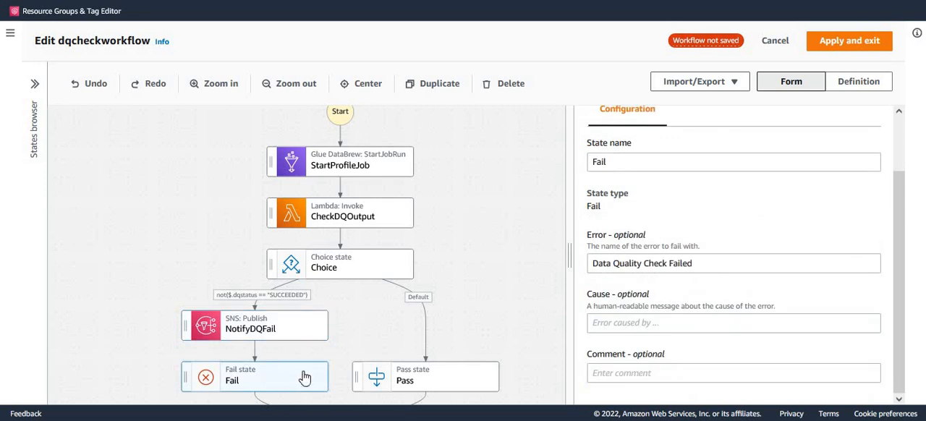
{"action": "left_click", "coordinate": [425, 382]}
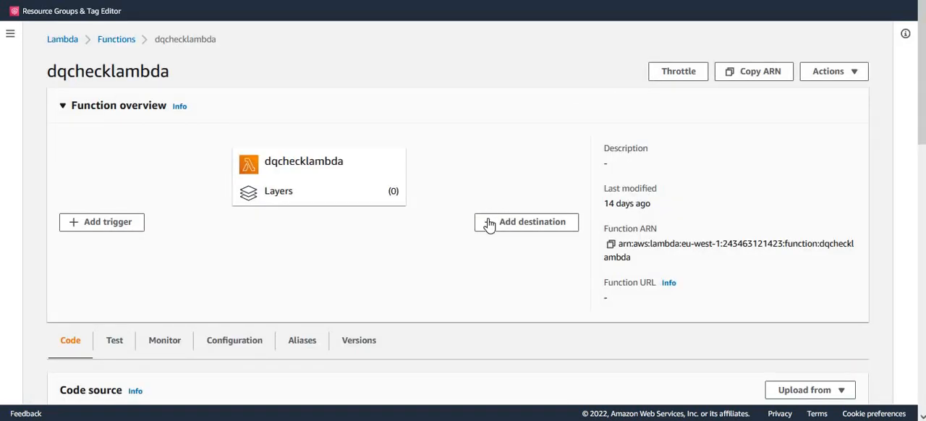
Step: Switch to the dqchecklambda function in Lambda and review its source code
{"action": "scroll", "coordinate": [490, 224], "scroll_direction": "down", "scroll_amount": 10}
{"action": "scroll", "coordinate": [492, 223], "scroll_direction": "up", "scroll_amount": 3}
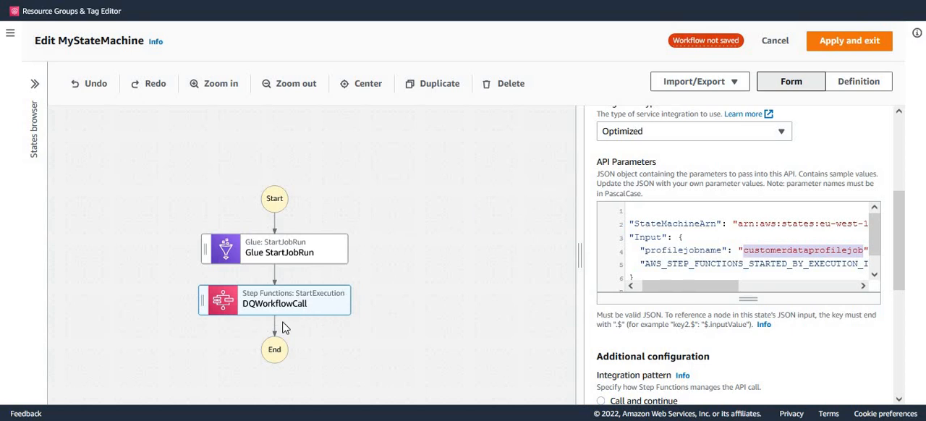
Step: In MyStateMachine, examine the Glue StartJobRun job name and the state machine ARN and profile job name passed by DQWorkflowCall
{"action": "left_click", "coordinate": [302, 261]}
{"action": "double_click", "coordinate": [747, 221]}
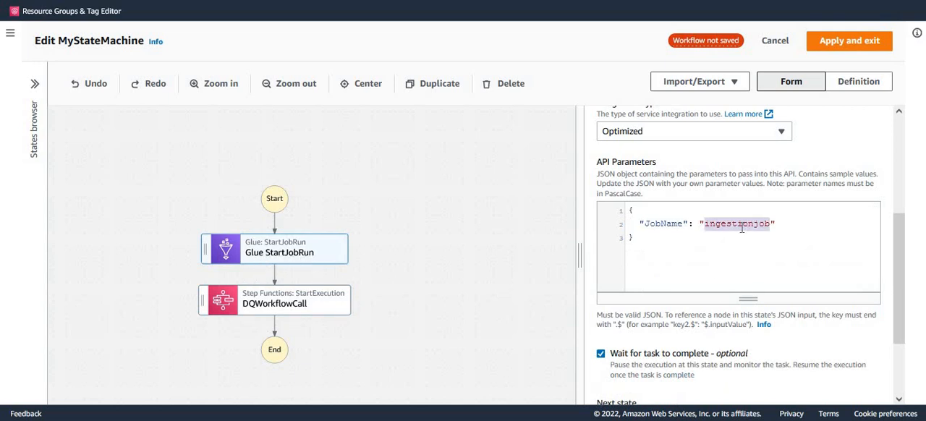
{"action": "left_click", "coordinate": [315, 313]}
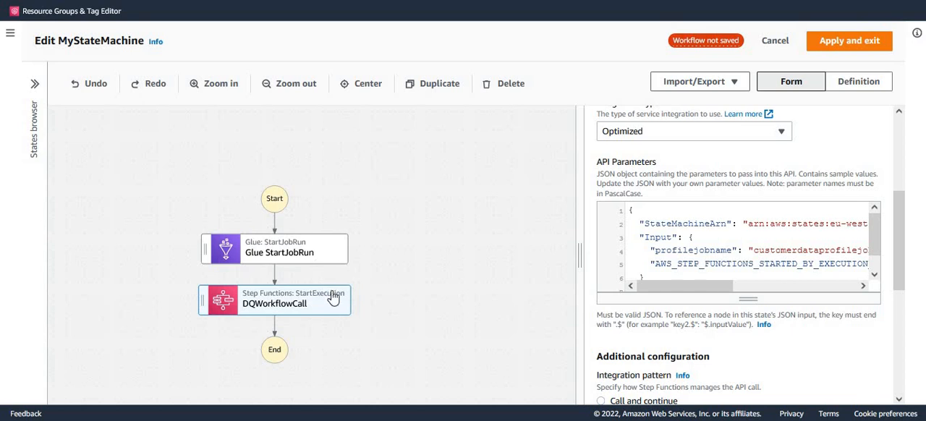
{"action": "left_click", "coordinate": [760, 286]}
{"action": "left_click", "coordinate": [680, 287]}
{"action": "double_click", "coordinate": [676, 223]}
{"action": "left_click_drag", "start_coordinate": [713, 286], "coordinate": [835, 307]}
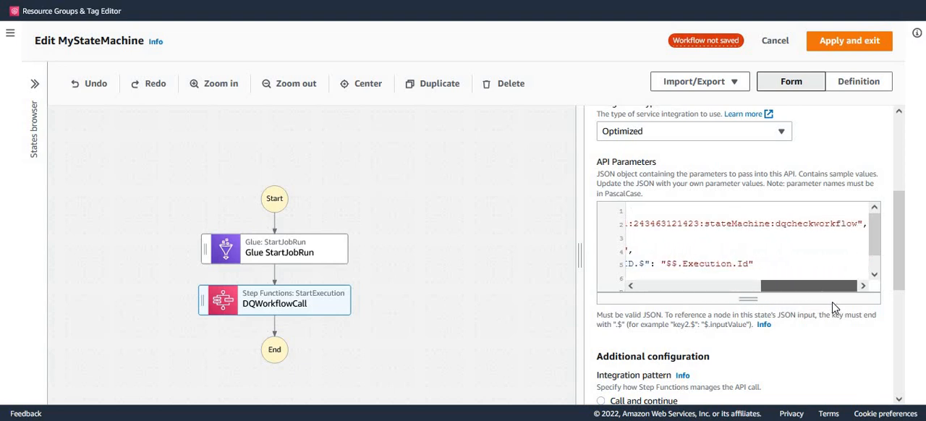
{"action": "left_click", "coordinate": [807, 216]}
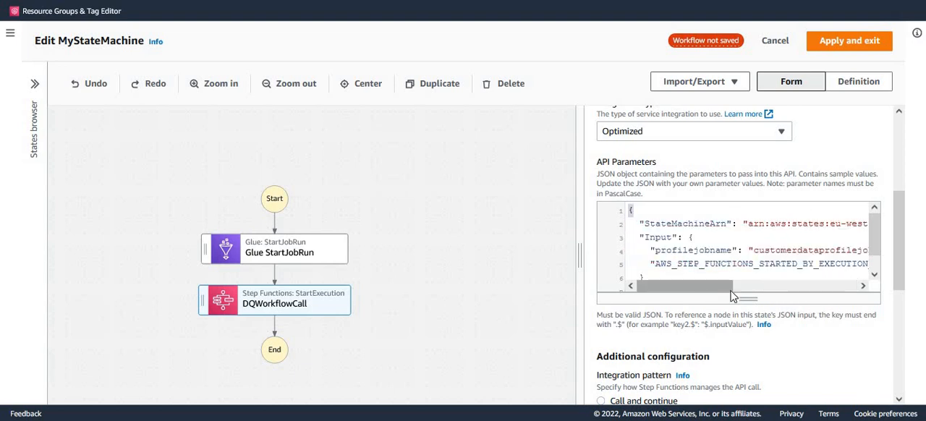
{"action": "left_click_drag", "start_coordinate": [731, 291], "coordinate": [889, 298]}
{"action": "left_click_drag", "start_coordinate": [772, 292], "coordinate": [678, 296]}
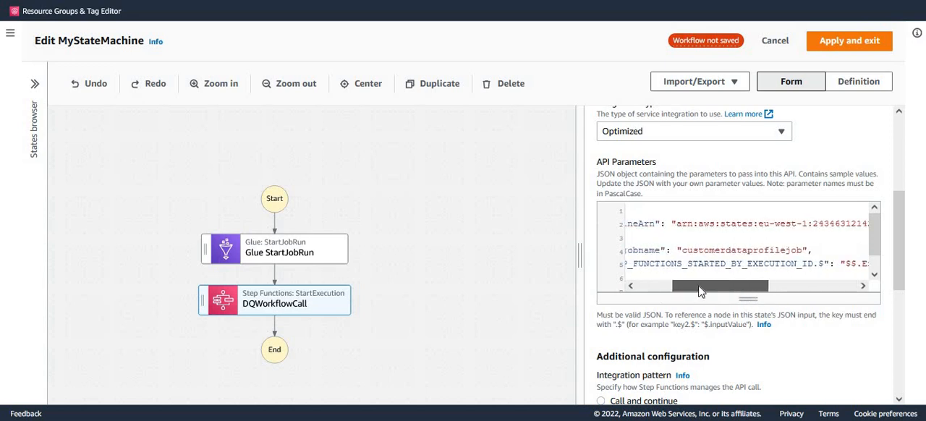
{"action": "double_click", "coordinate": [731, 251]}
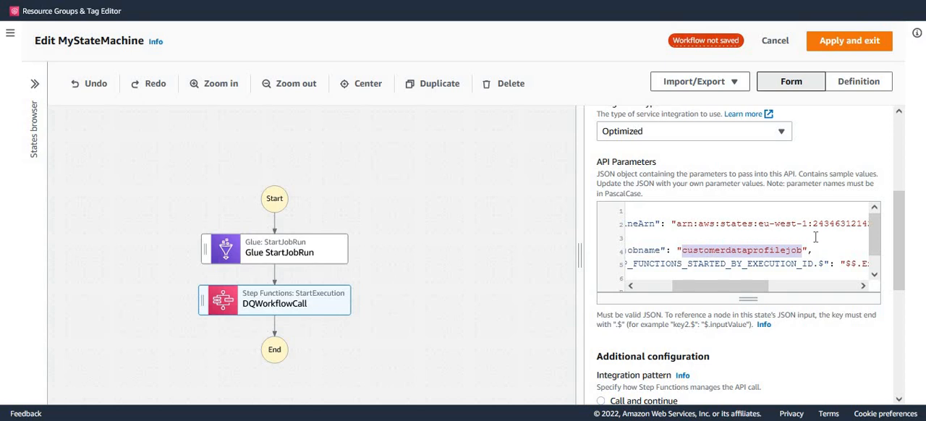
Step: Leave MyStateMachine's Workflow Studio without keeping changes and return to the state machine's details page
{"action": "left_click", "coordinate": [775, 42]}
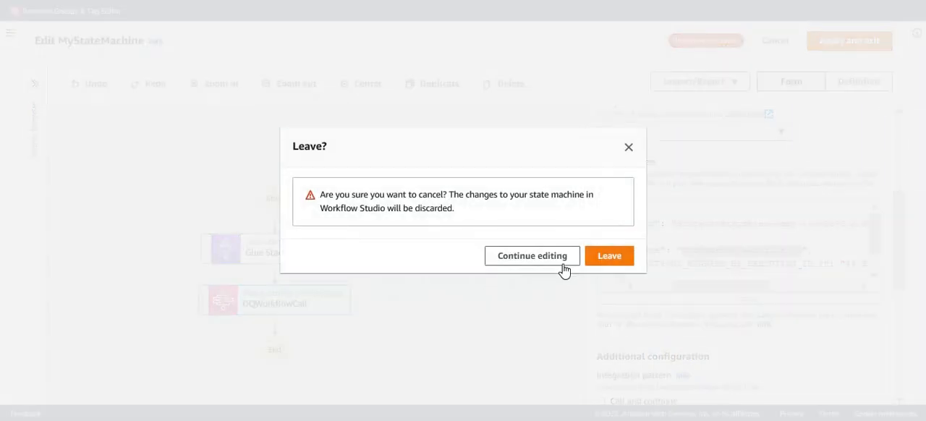
{"action": "left_click", "coordinate": [624, 259]}
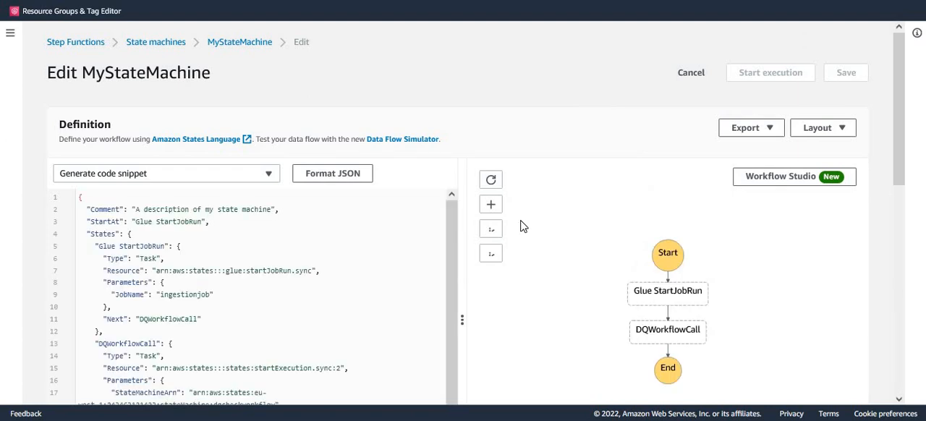
{"action": "left_click", "coordinate": [251, 47]}
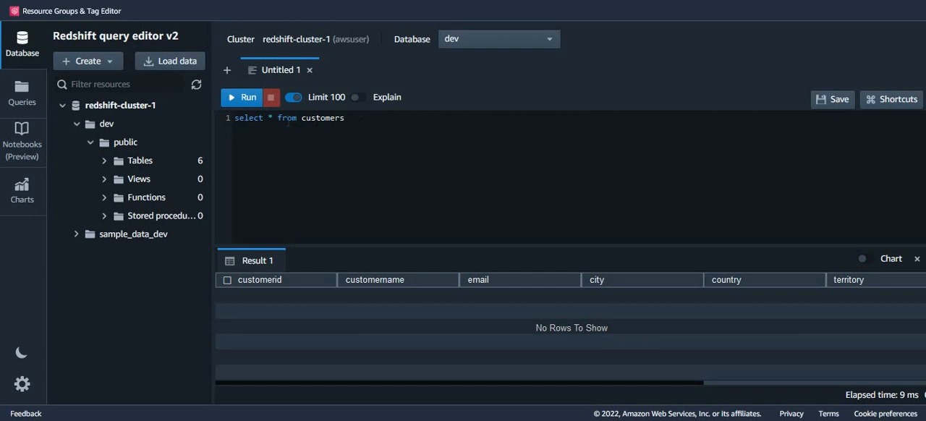
Step: In the Redshift query editor, replace the query with the text file's first insert statement for Land of Toys Inc. and Reims Collectables and run it
{"action": "left_click_drag", "start_coordinate": [346, 118], "coordinate": [219, 118]}
{"action": "key", "text": "Delete"}
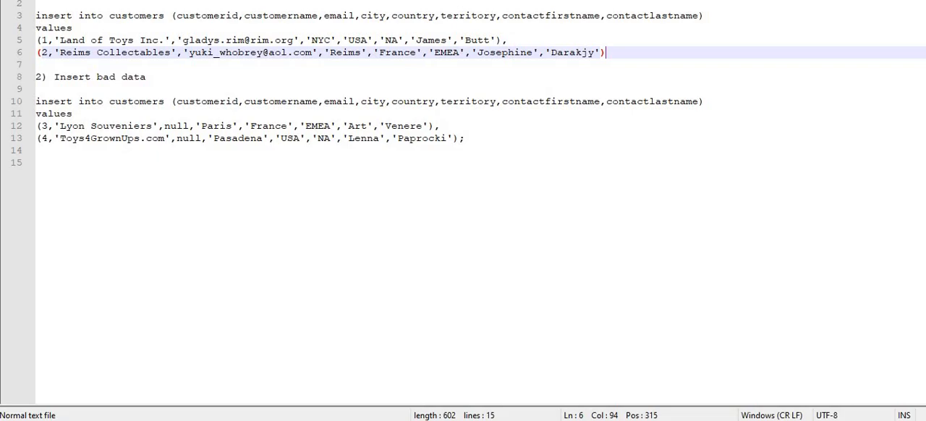
{"action": "left_click", "coordinate": [243, 217]}
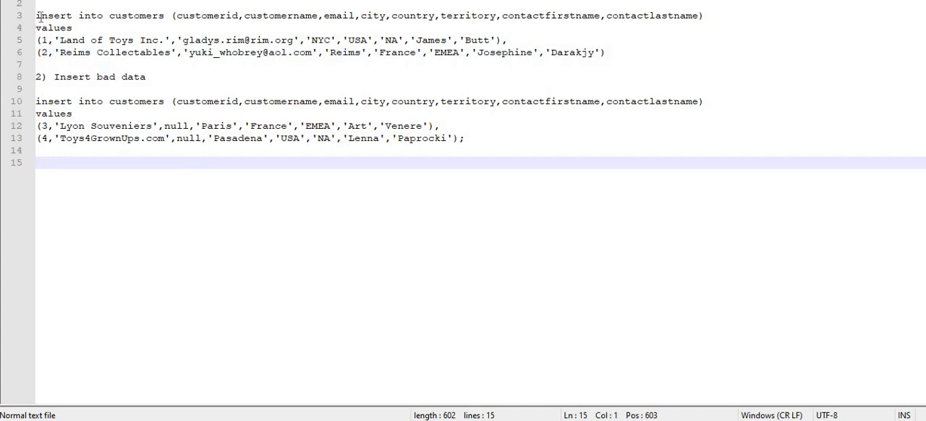
{"action": "left_click_drag", "start_coordinate": [36, 15], "coordinate": [641, 52]}
{"action": "key", "text": "ctrl+c"}
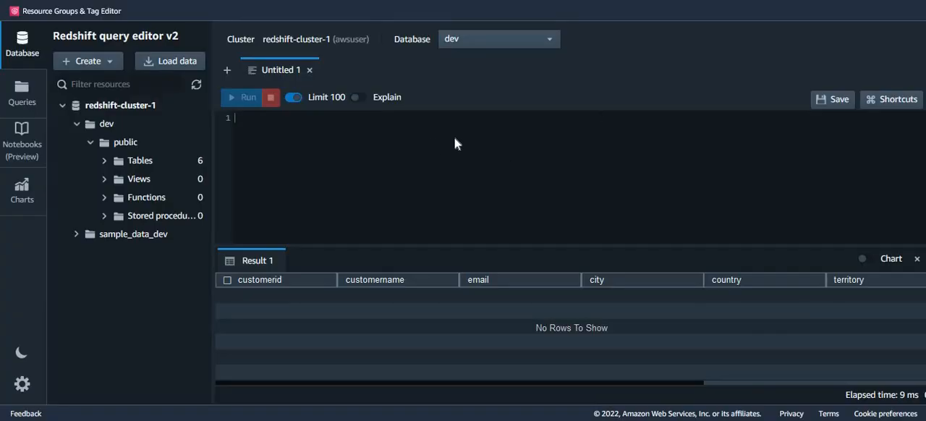
{"action": "left_click", "coordinate": [454, 138]}
{"action": "key", "text": "ctrl+v"}
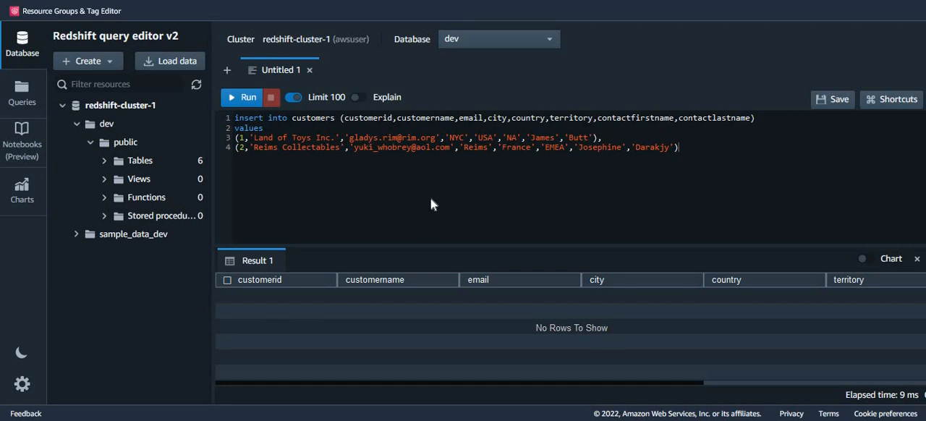
{"action": "left_click", "coordinate": [245, 98]}
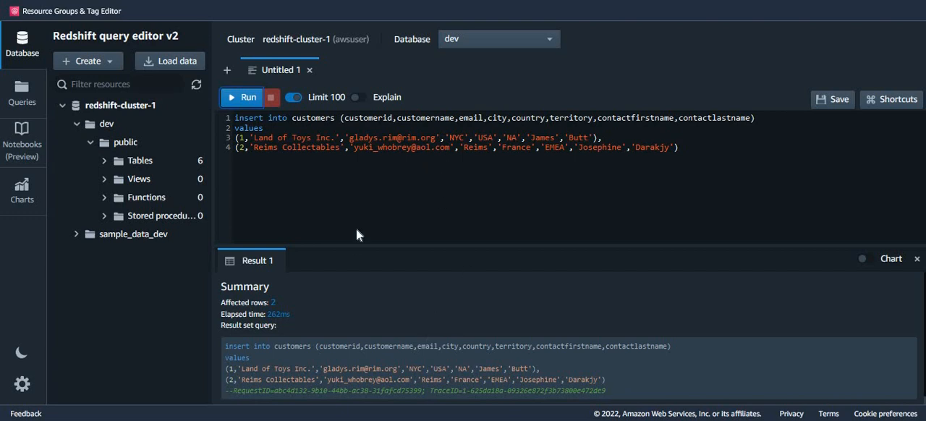
Step: Replace the insert statement with "select * from customers" and run it to check the table's rows
{"action": "key", "text": "ctrl+a"}
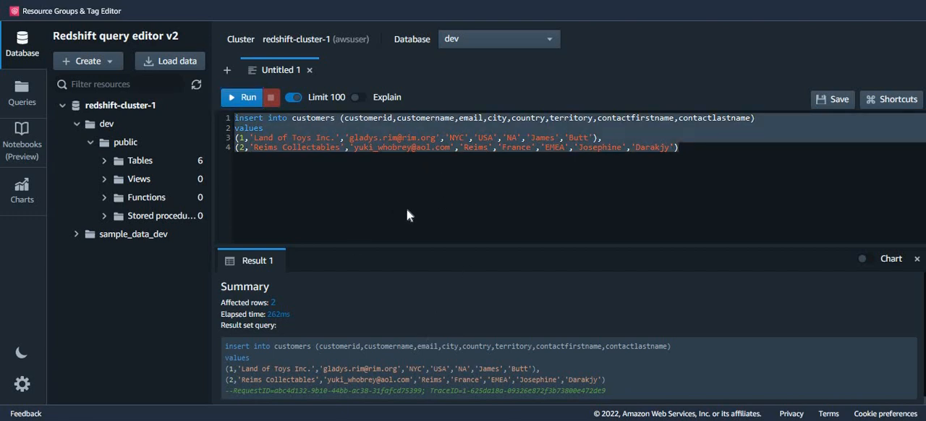
{"action": "type", "text": "select * "}
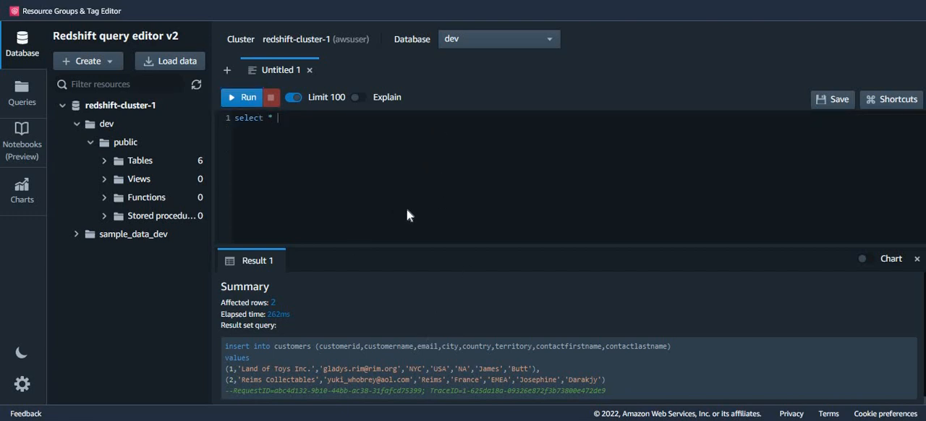
{"action": "type", "text": "from customers"}
{"action": "left_click", "coordinate": [245, 97]}
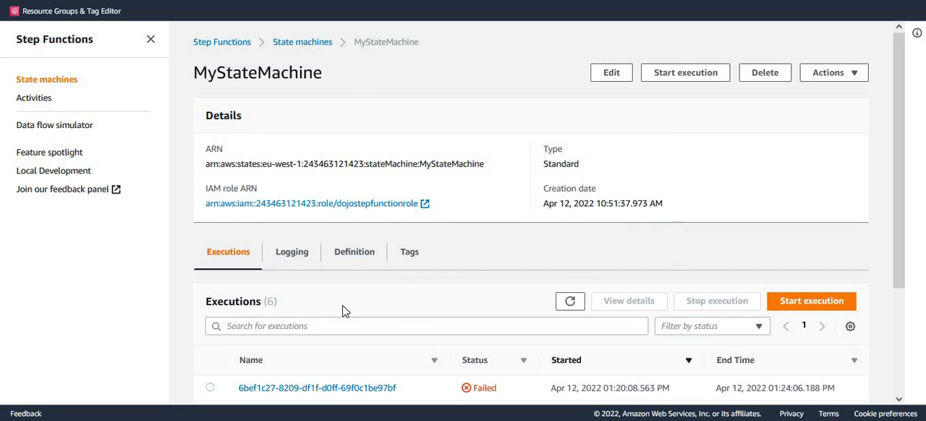
Step: In Step Functions, review the definition and workflow graph of MyStateMachine
{"action": "left_click", "coordinate": [360, 253]}
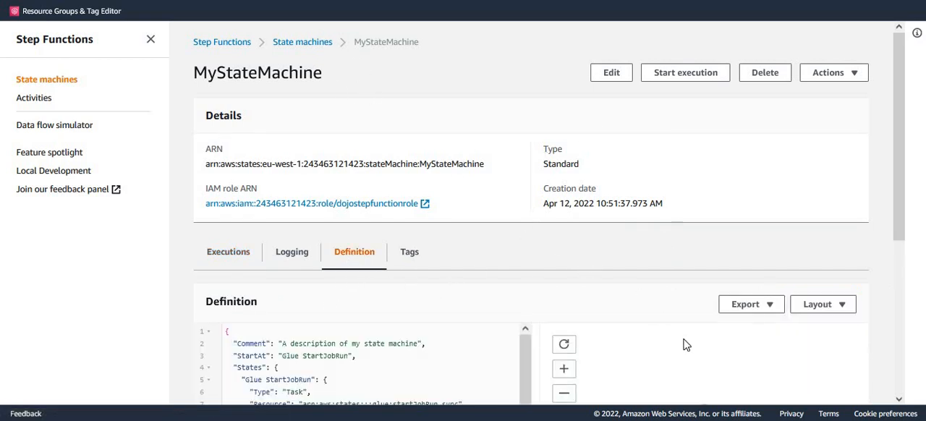
{"action": "scroll", "coordinate": [684, 345], "scroll_direction": "down", "scroll_amount": 3}
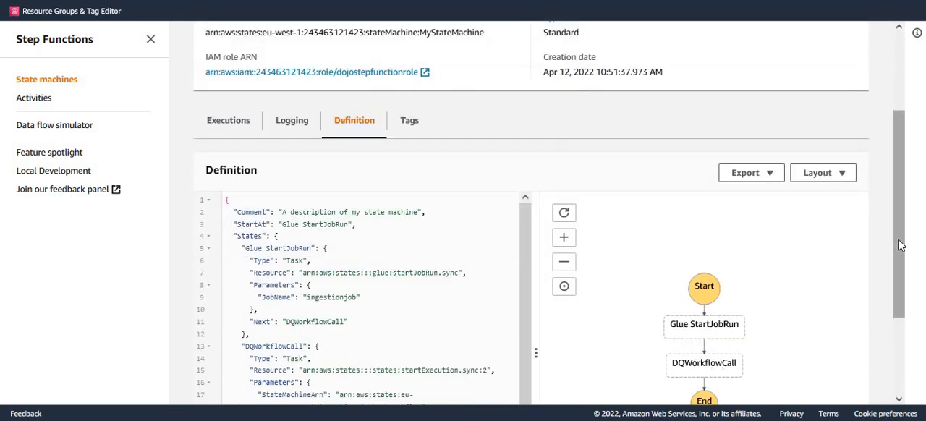
{"action": "left_click_drag", "start_coordinate": [897, 246], "coordinate": [897, 167]}
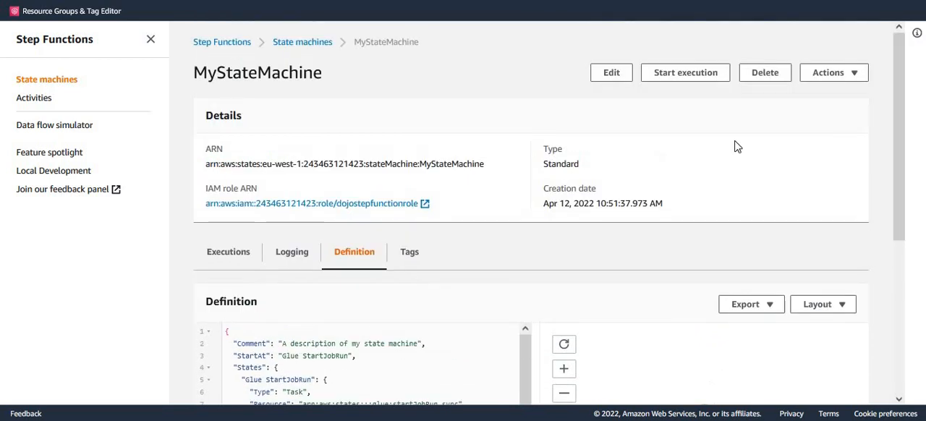
Step: Start an execution of MyStateMachine with the default name and input, and view its graph inspector
{"action": "left_click", "coordinate": [686, 75]}
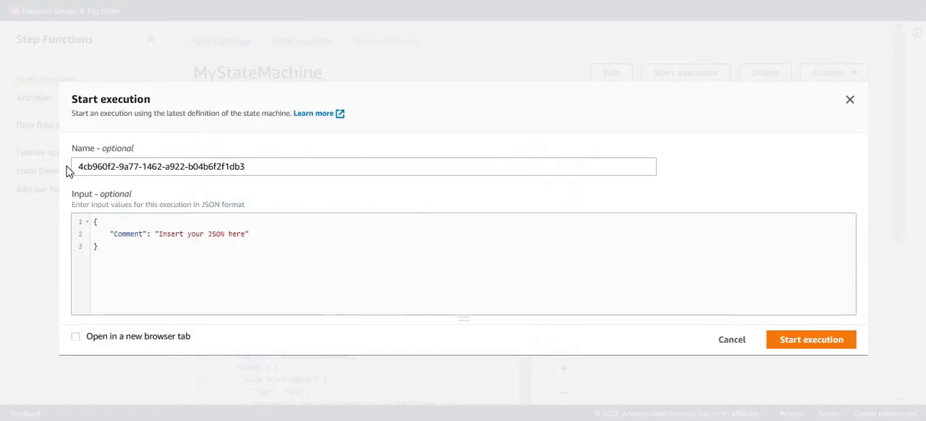
{"action": "left_click", "coordinate": [807, 344]}
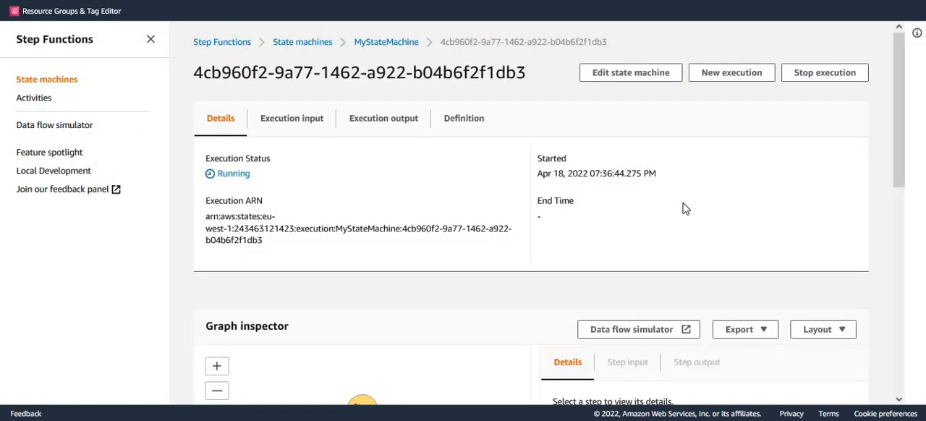
{"action": "scroll", "coordinate": [691, 212], "scroll_direction": "down", "scroll_amount": 3}
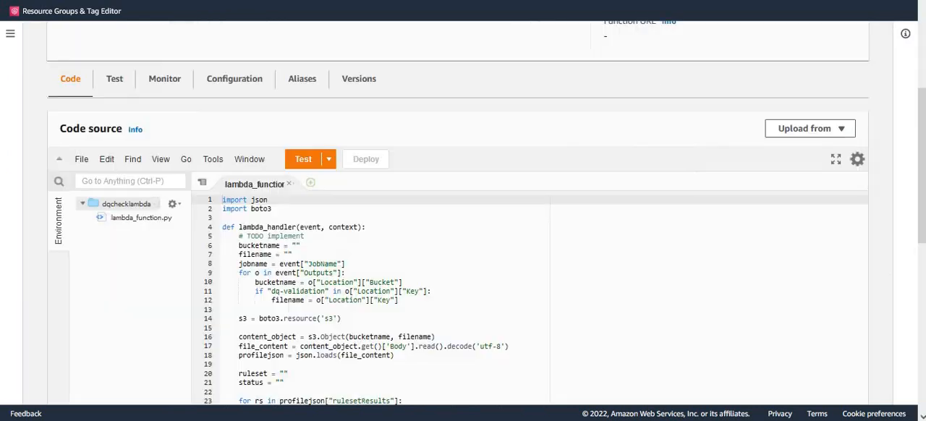
Step: Leave the dqcheckworkflow Workflow Studio without keeping changes and open the state machine's details page
{"action": "scroll", "coordinate": [521, 263], "scroll_direction": "up", "scroll_amount": 4}
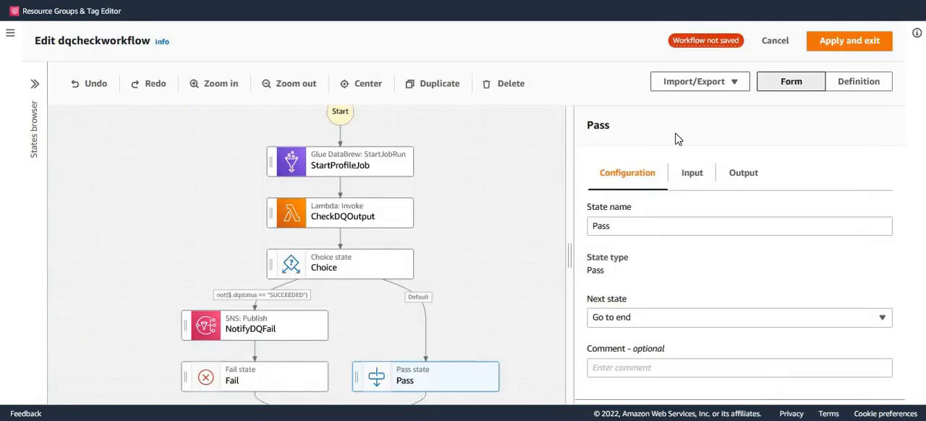
{"action": "left_click", "coordinate": [775, 42]}
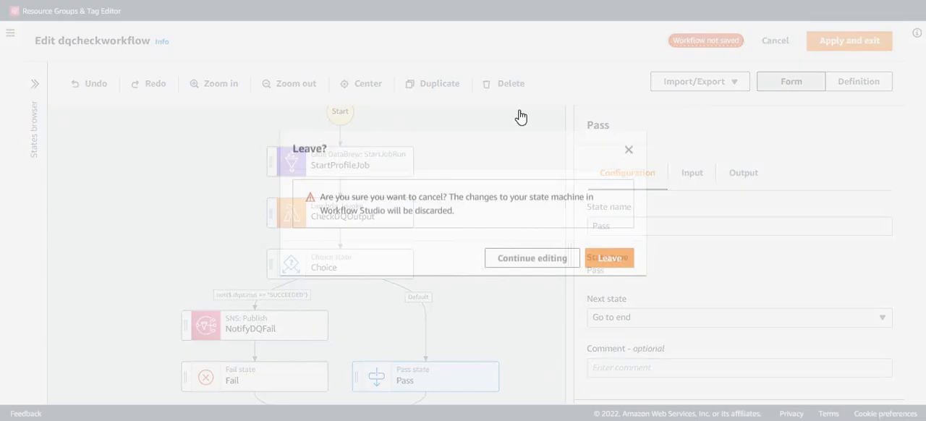
{"action": "left_click", "coordinate": [612, 262]}
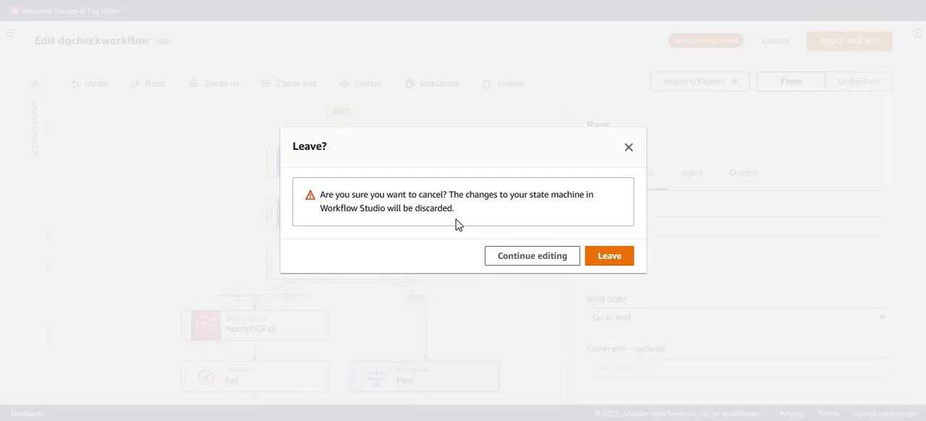
{"action": "left_click", "coordinate": [262, 51]}
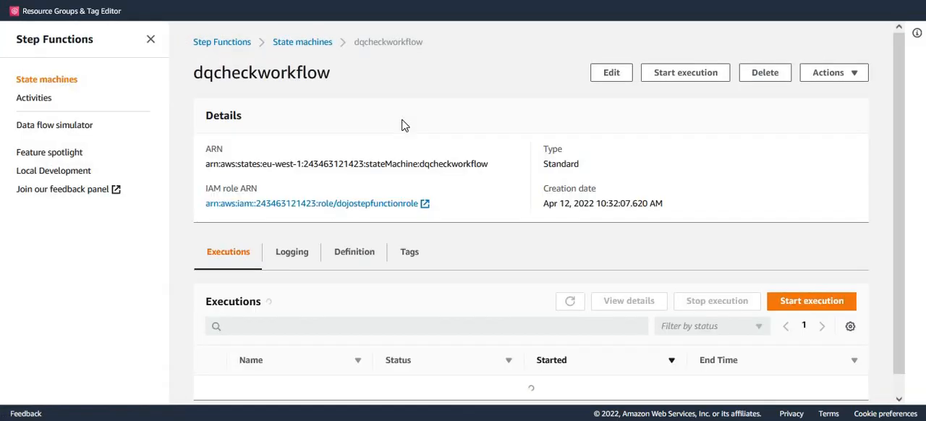
Step: Review the dqcheckworkflow executions list and refresh it to check for a new run
{"action": "scroll", "coordinate": [453, 393], "scroll_direction": "down", "scroll_amount": 2}
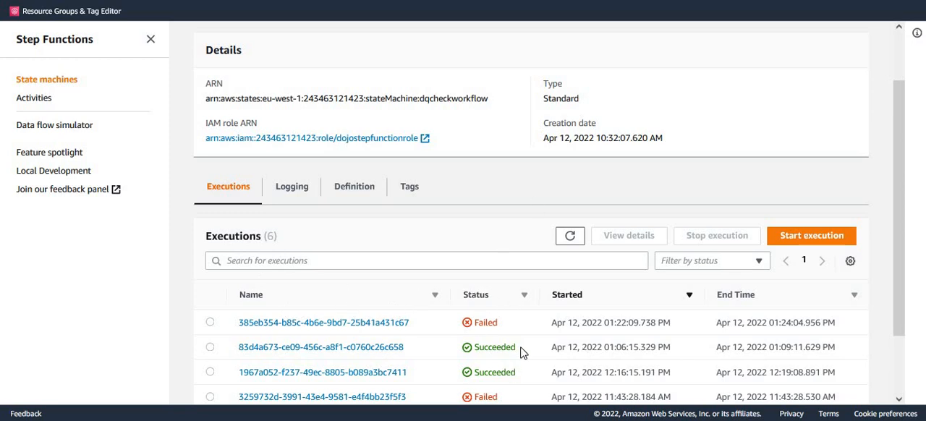
{"action": "scroll", "coordinate": [511, 261], "scroll_direction": "up", "scroll_amount": 2}
{"action": "scroll", "coordinate": [453, 289], "scroll_direction": "down", "scroll_amount": 2}
{"action": "left_click", "coordinate": [570, 236]}
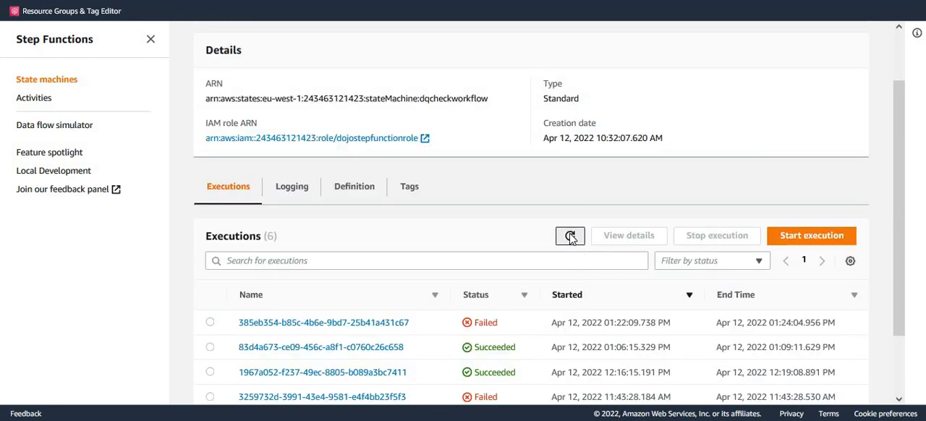
Step: Open the newest dqcheckworkflow execution, examine which branch its graph took, and return to the dqcheckworkflow executions list
{"action": "scroll", "coordinate": [670, 239], "scroll_direction": "down", "scroll_amount": 2}
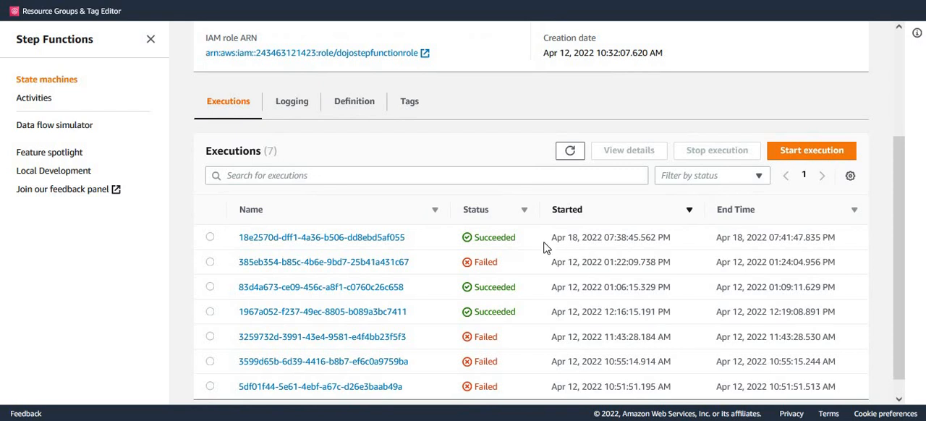
{"action": "left_click", "coordinate": [370, 241]}
{"action": "scroll", "coordinate": [507, 268], "scroll_direction": "down", "scroll_amount": 5}
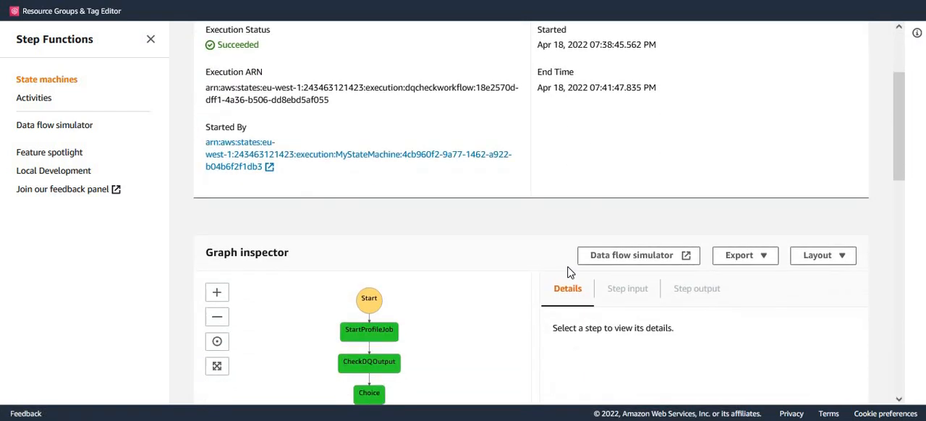
{"action": "scroll", "coordinate": [565, 277], "scroll_direction": "down", "scroll_amount": 1}
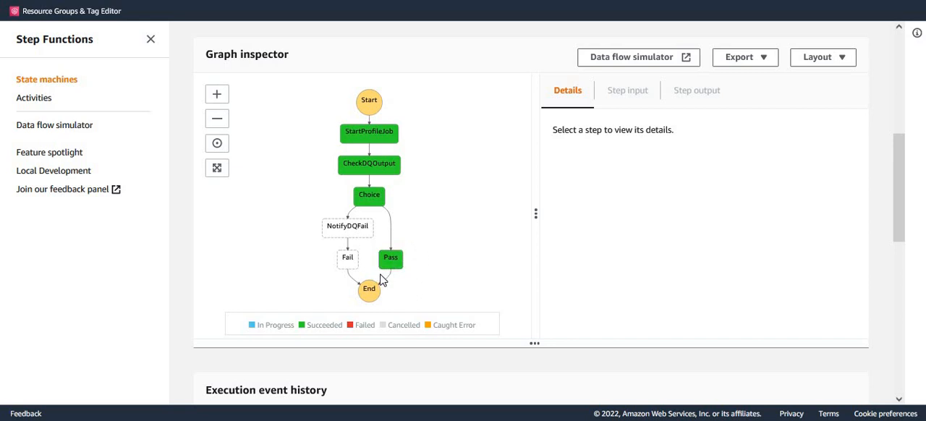
{"action": "scroll", "coordinate": [422, 269], "scroll_direction": "up", "scroll_amount": 5}
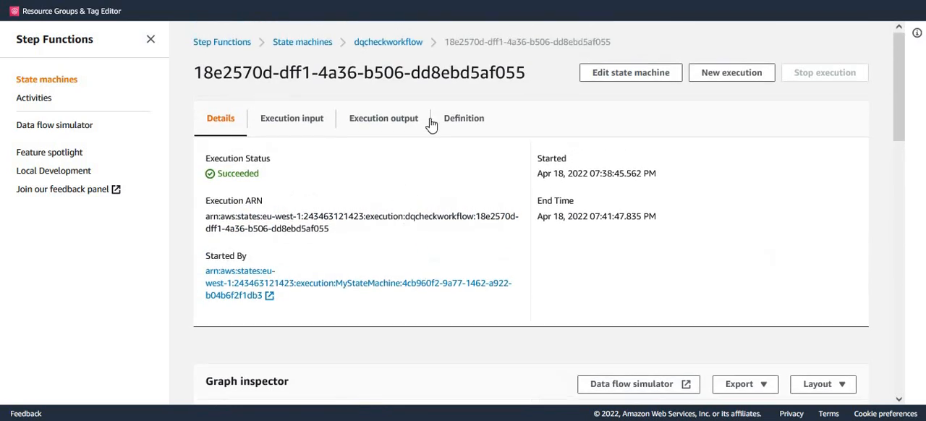
{"action": "left_click", "coordinate": [393, 48]}
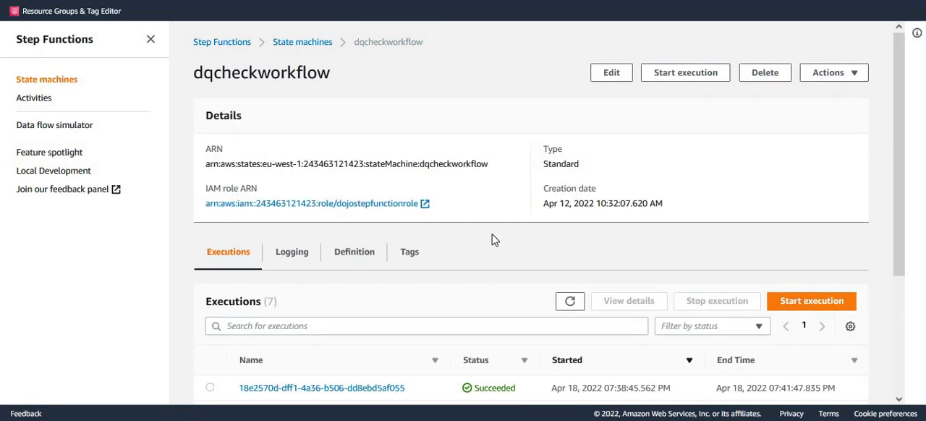
{"action": "scroll", "coordinate": [496, 239], "scroll_direction": "down", "scroll_amount": 1}
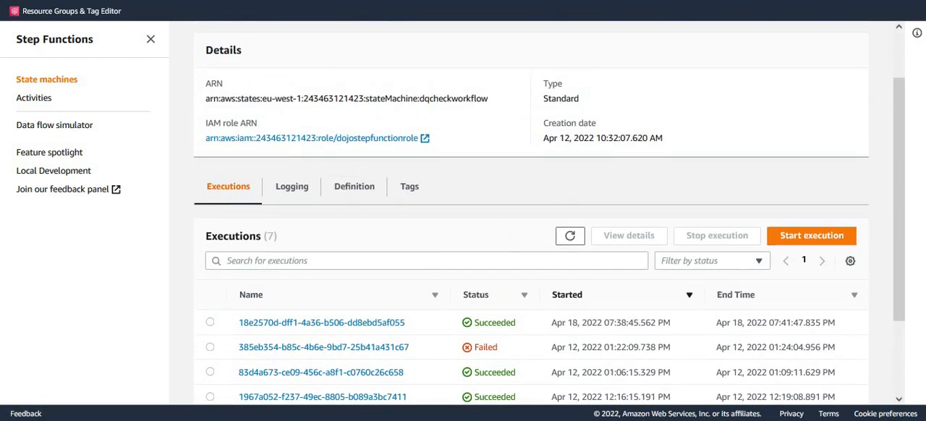
Step: Copy the bad-data insert statement from the text file and run it in Redshift query editor, adding Lyon Souveniers and Toys4GrownUps.com with null emails
{"action": "key", "text": "alt+Tab"}
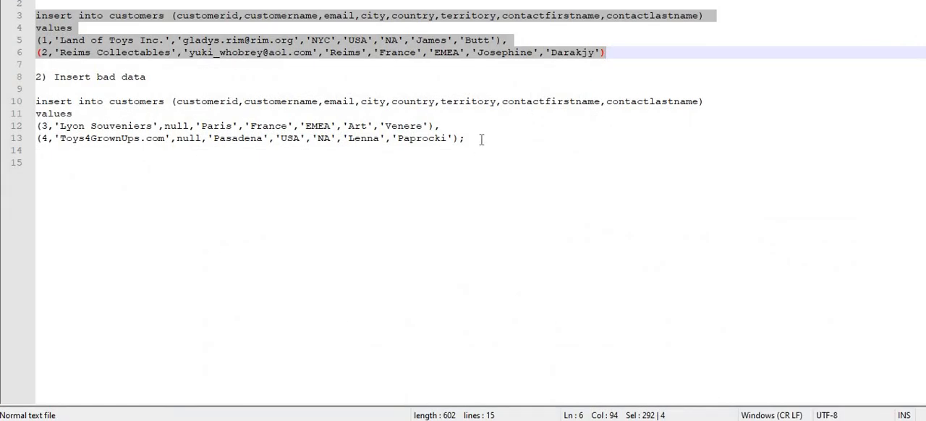
{"action": "left_click_drag", "start_coordinate": [481, 139], "coordinate": [29, 105]}
{"action": "key", "text": "ctrl+c"}
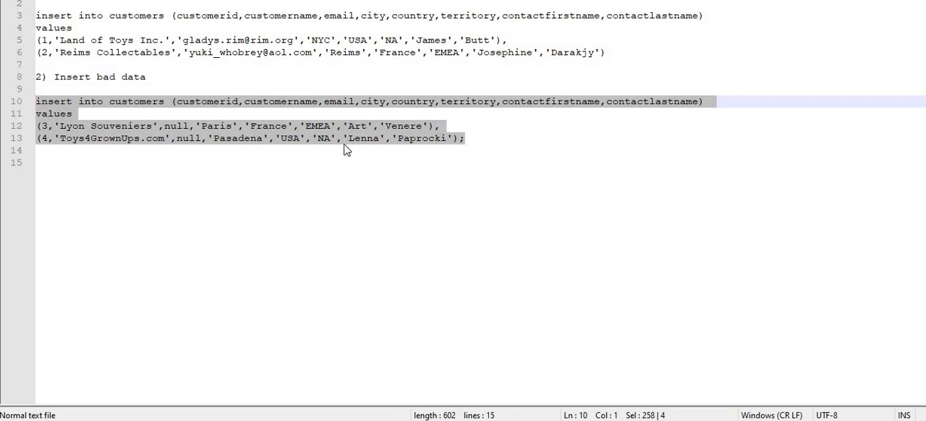
{"action": "key", "text": "alt+Tab"}
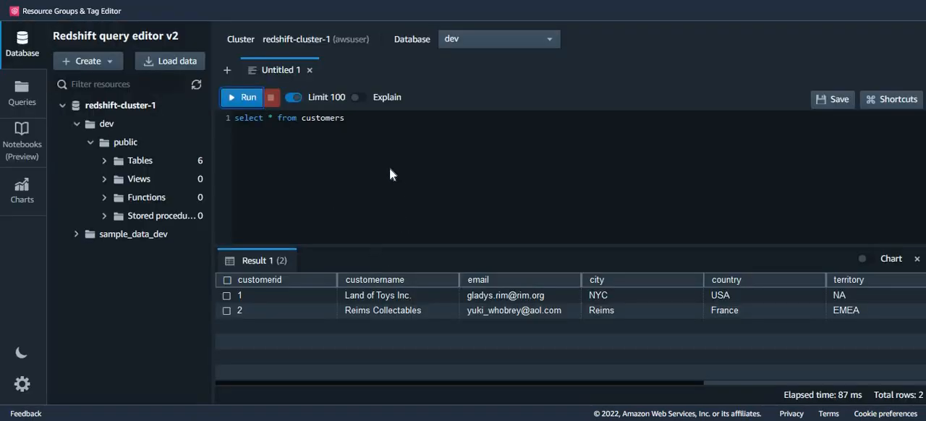
{"action": "left_click", "coordinate": [368, 134]}
{"action": "key", "text": "ctrl+a"}
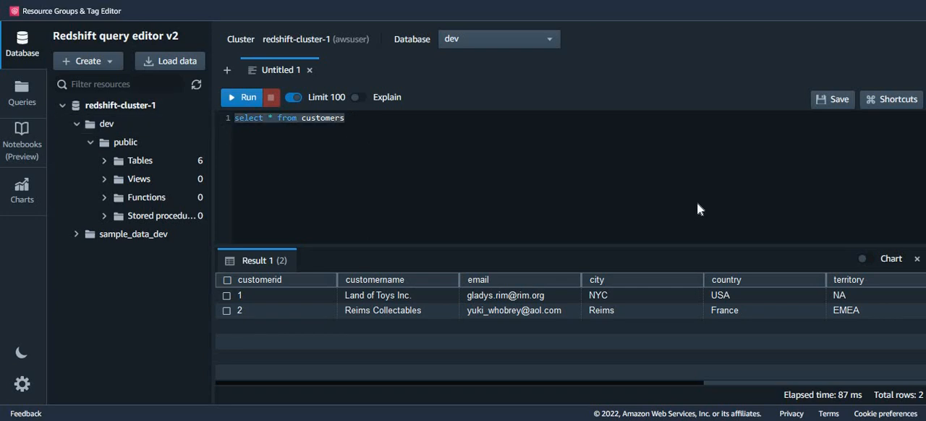
{"action": "key", "text": "ctrl+v"}
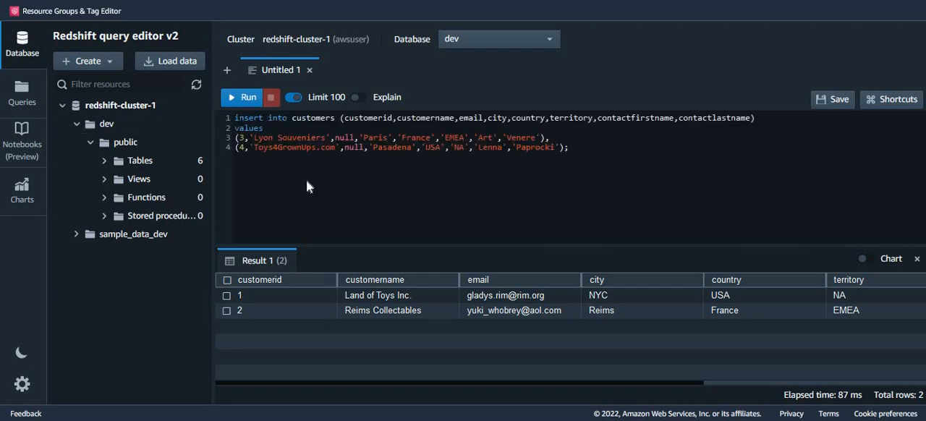
{"action": "left_click", "coordinate": [244, 97]}
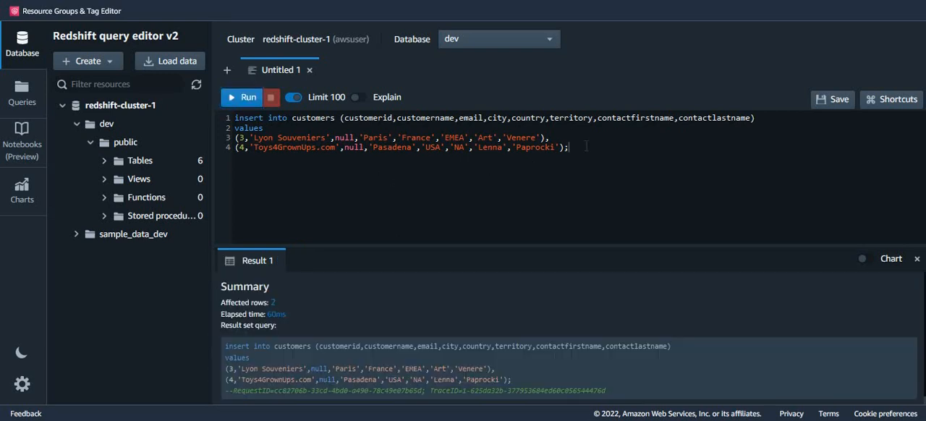
Step: Run "select * from customers" and check the email values of the Lyon Souveniers and Toys4GrownUps.com rows
{"action": "key", "text": "ctrl+a"}
{"action": "type", "text": "s"}
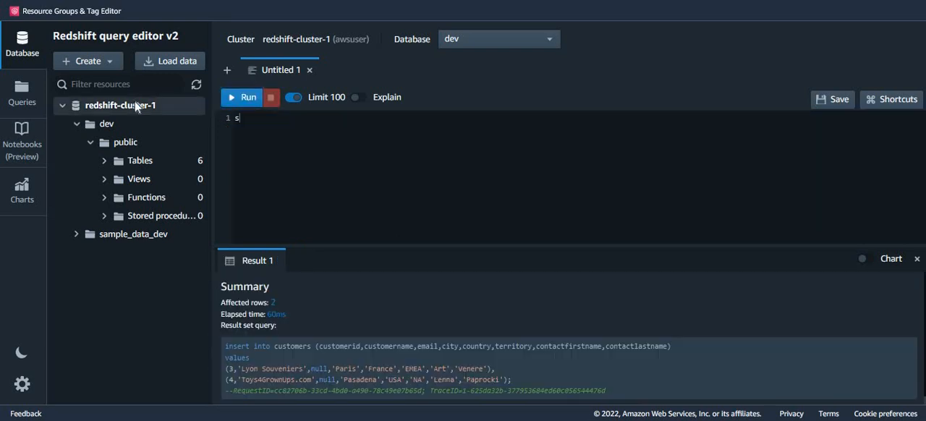
{"action": "type", "text": "elect * from customers"}
{"action": "left_click", "coordinate": [246, 98]}
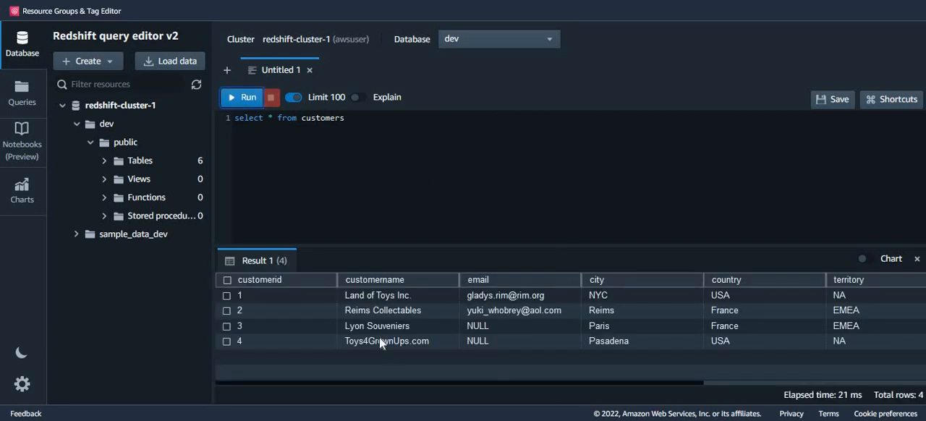
{"action": "left_click", "coordinate": [485, 327]}
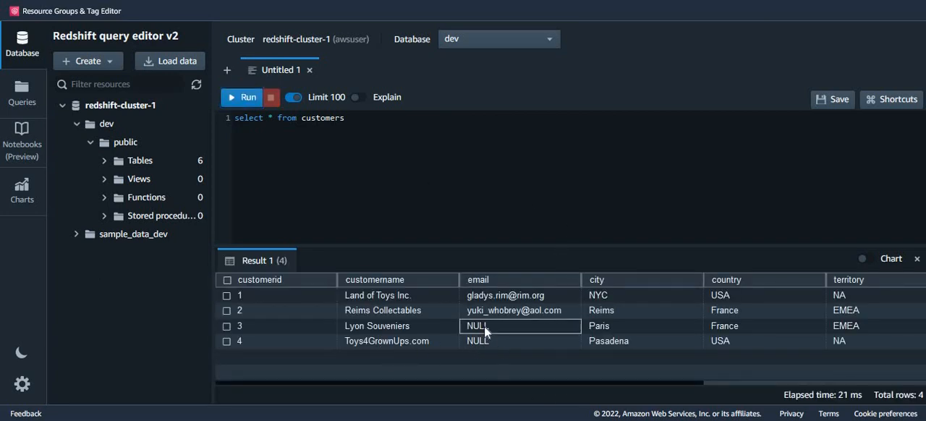
{"action": "left_click", "coordinate": [488, 342]}
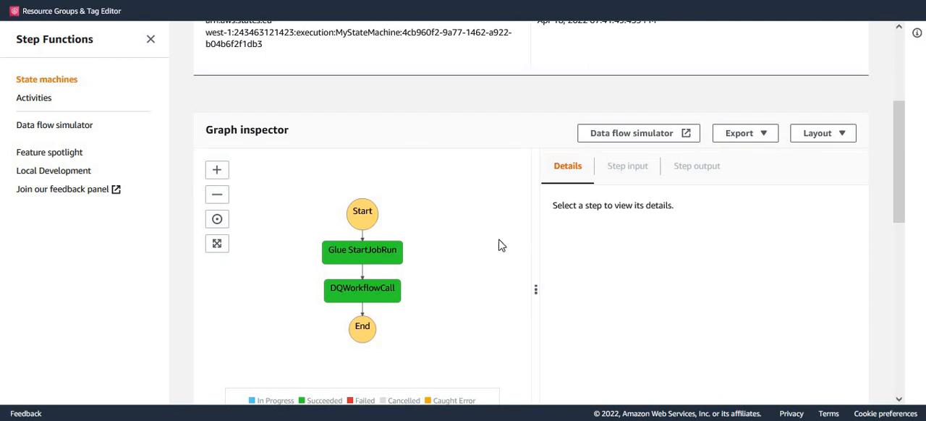
Step: In Step Functions, start a new MyStateMachine execution with the default name and input, view its graph, and dismiss the Outlook notification
{"action": "scroll", "coordinate": [499, 244], "scroll_direction": "up", "scroll_amount": 3}
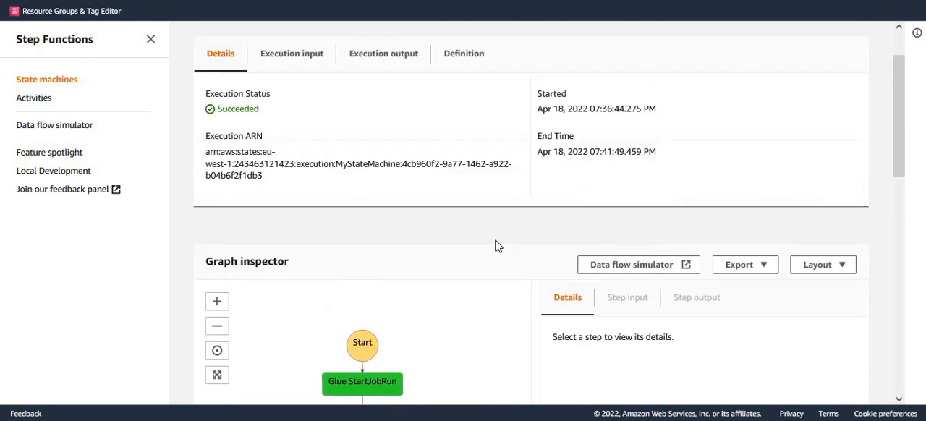
{"action": "scroll", "coordinate": [499, 247], "scroll_direction": "up", "scroll_amount": 1}
{"action": "scroll", "coordinate": [682, 220], "scroll_direction": "down", "scroll_amount": 3}
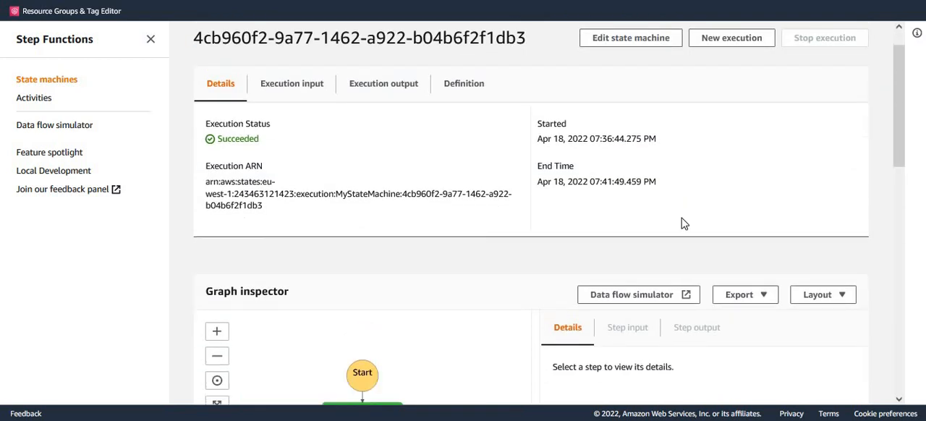
{"action": "scroll", "coordinate": [624, 133], "scroll_direction": "up", "scroll_amount": 2}
{"action": "scroll", "coordinate": [635, 161], "scroll_direction": "up", "scroll_amount": 1}
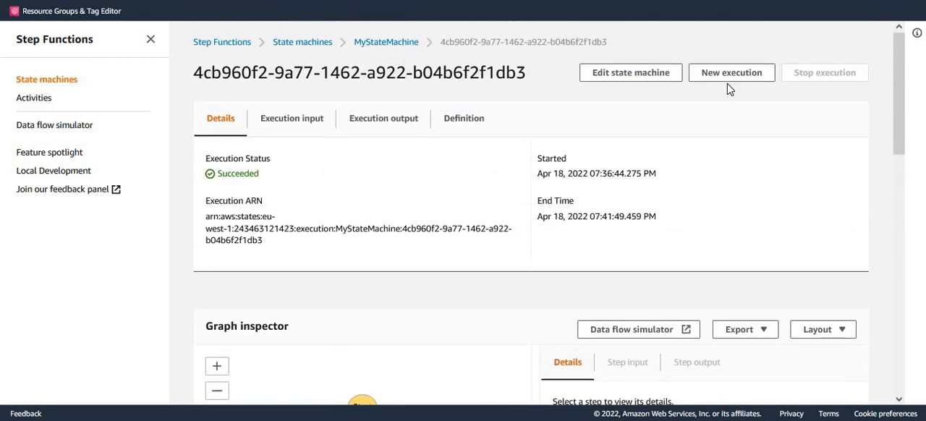
{"action": "left_click", "coordinate": [729, 74]}
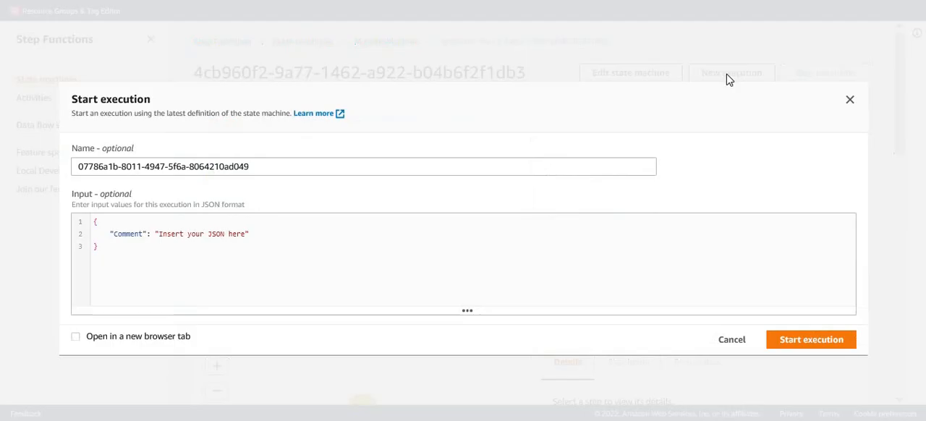
{"action": "left_click", "coordinate": [812, 345]}
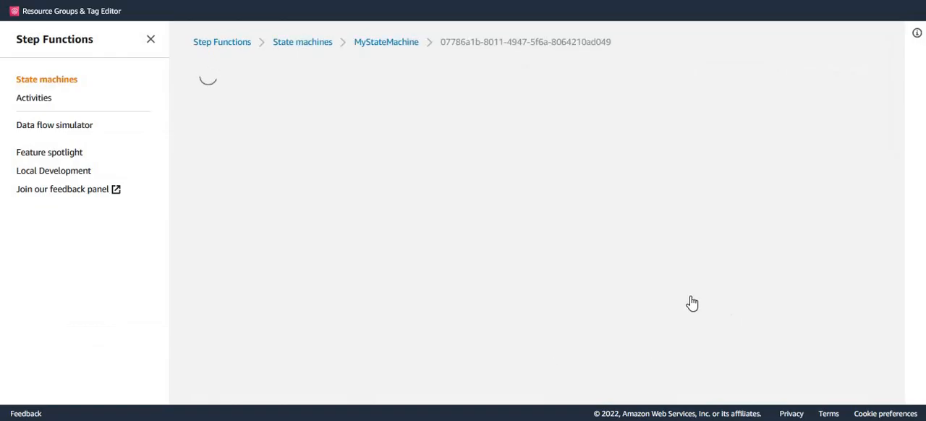
{"action": "scroll", "coordinate": [672, 215], "scroll_direction": "down", "scroll_amount": 3}
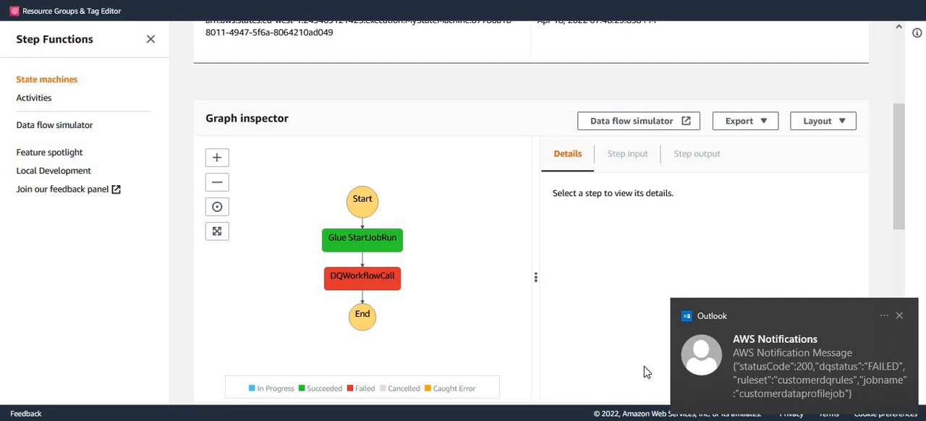
{"action": "left_click", "coordinate": [900, 317]}
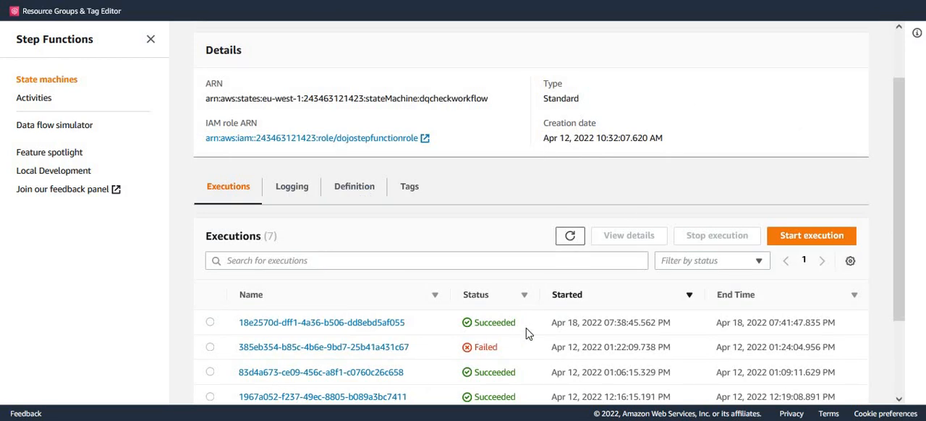
Step: Refresh the dqcheckworkflow executions list, open the newest execution, and examine the path taken in its graph inspector
{"action": "left_click", "coordinate": [570, 236]}
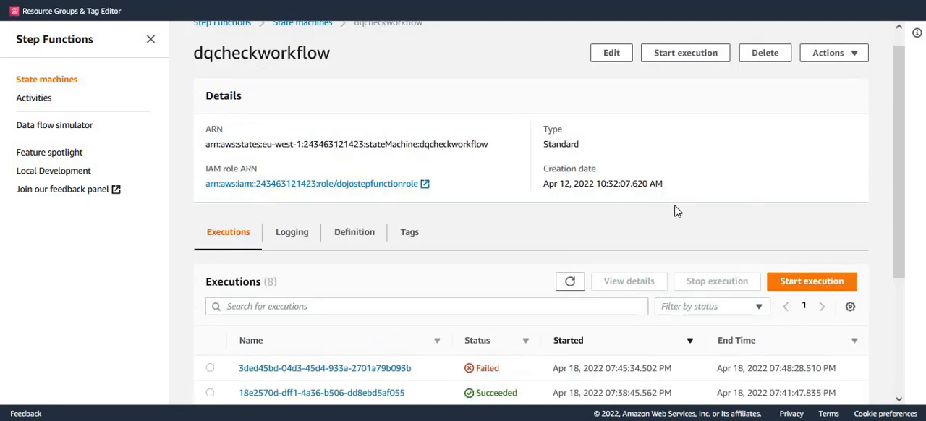
{"action": "scroll", "coordinate": [680, 209], "scroll_direction": "down", "scroll_amount": 2}
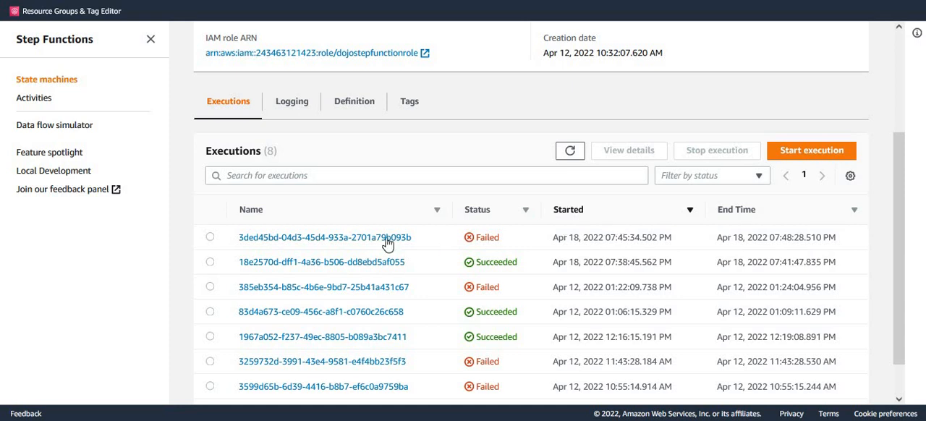
{"action": "left_click", "coordinate": [387, 239]}
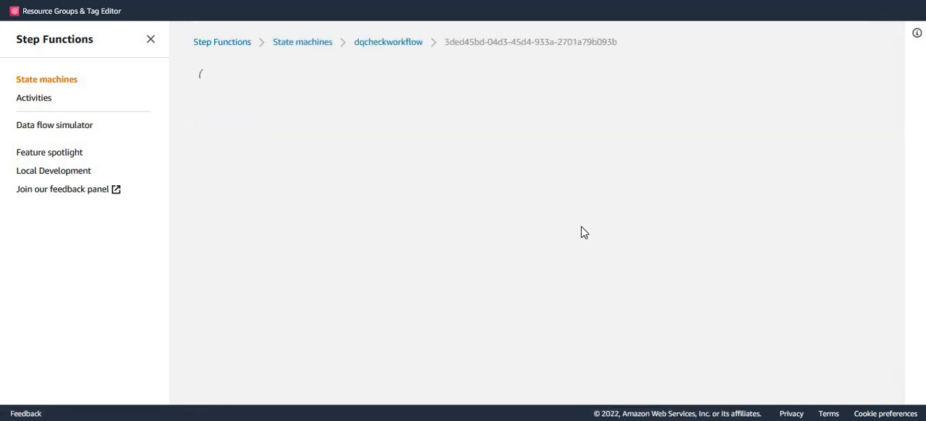
{"action": "scroll", "coordinate": [699, 207], "scroll_direction": "down", "scroll_amount": 5}
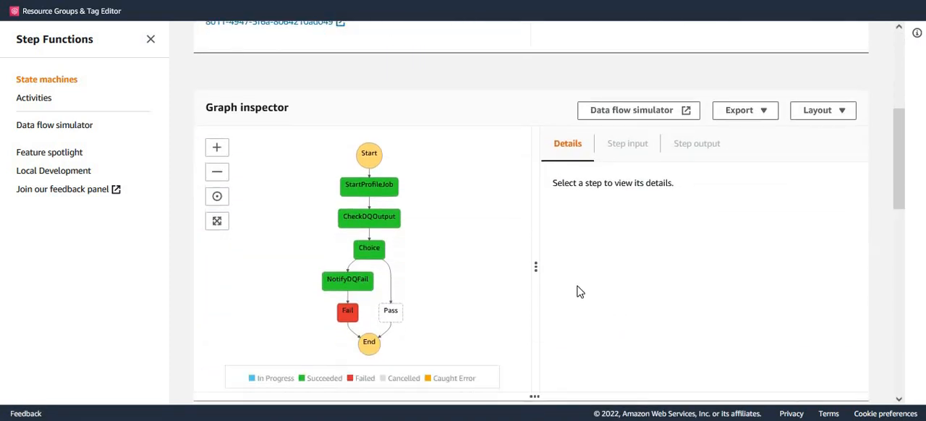
{"action": "scroll", "coordinate": [578, 291], "scroll_direction": "down", "scroll_amount": 1}
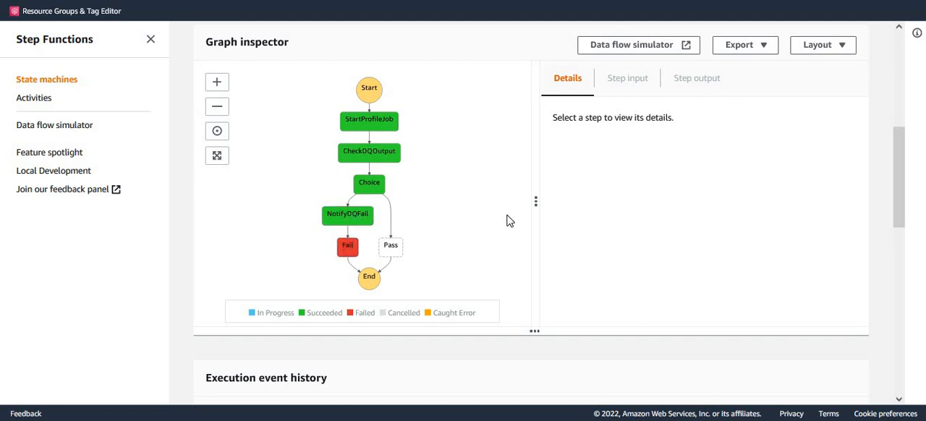
{"action": "scroll", "coordinate": [507, 233], "scroll_direction": "up", "scroll_amount": 1}
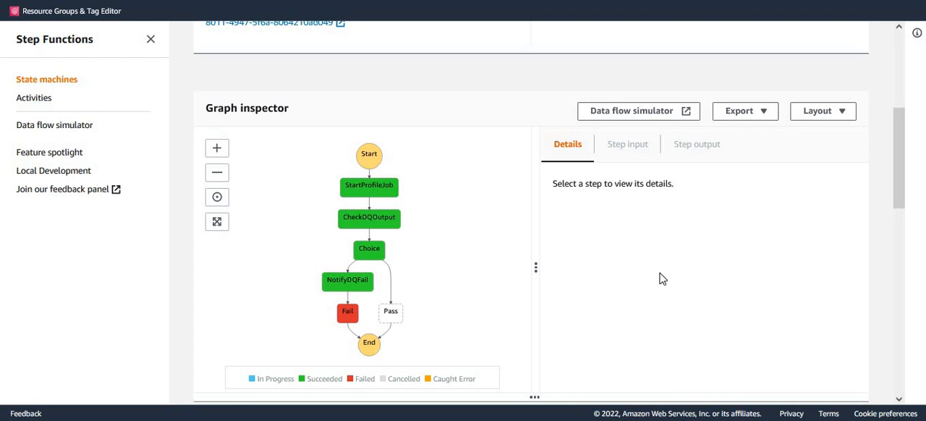
{"action": "scroll", "coordinate": [657, 281], "scroll_direction": "up", "scroll_amount": 1}
{"action": "scroll", "coordinate": [657, 280], "scroll_direction": "down", "scroll_amount": 1}
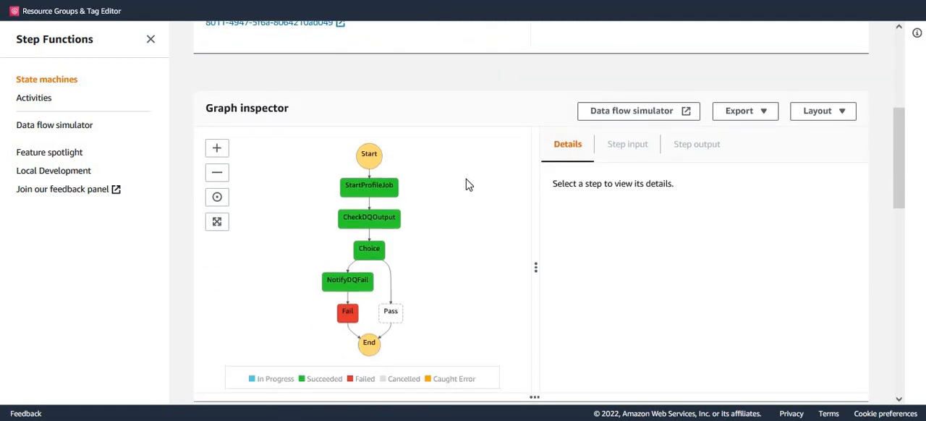